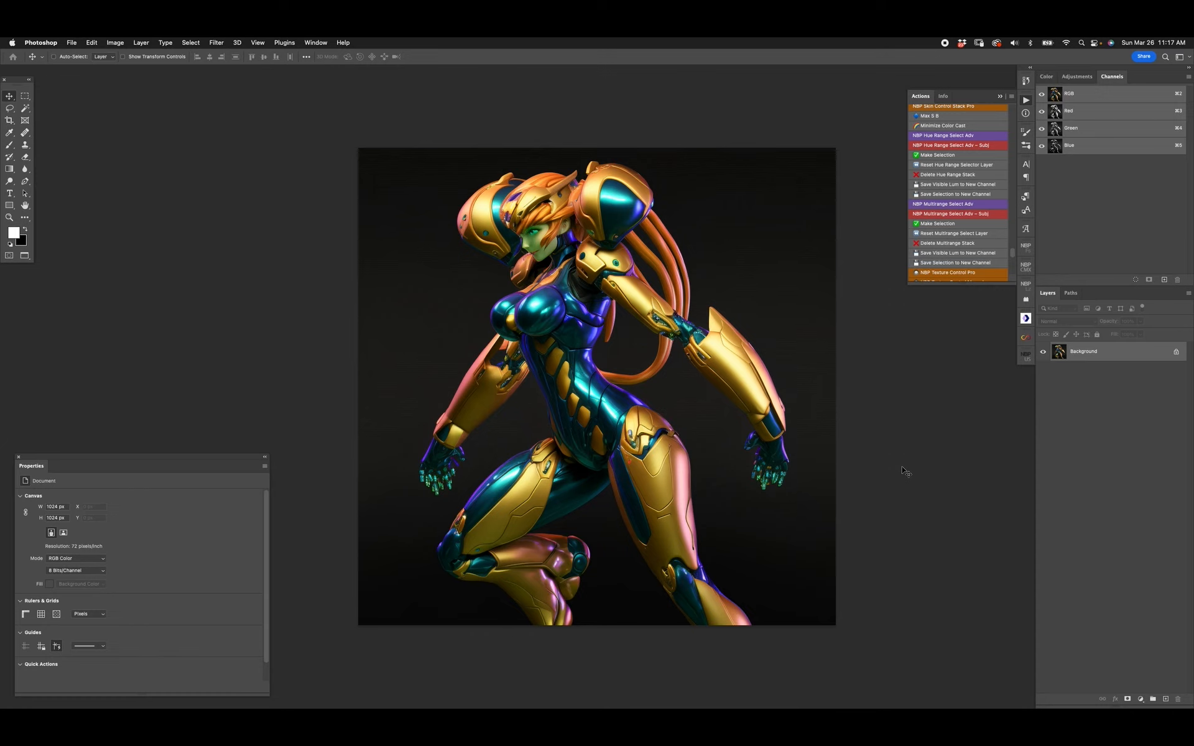
Add a Hue/Saturation adjustment layer that shifts the Blues by +89, with its range widened through the cyans to 122°/152°
click(1141, 698)
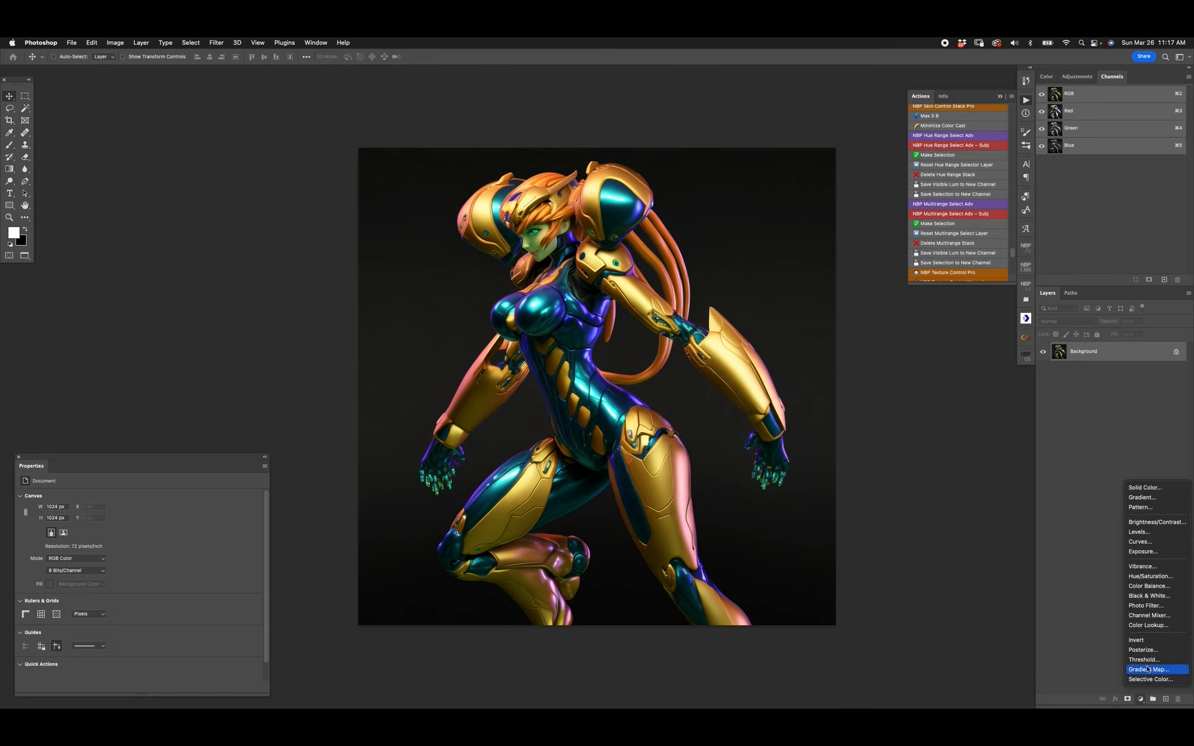
click(1156, 575)
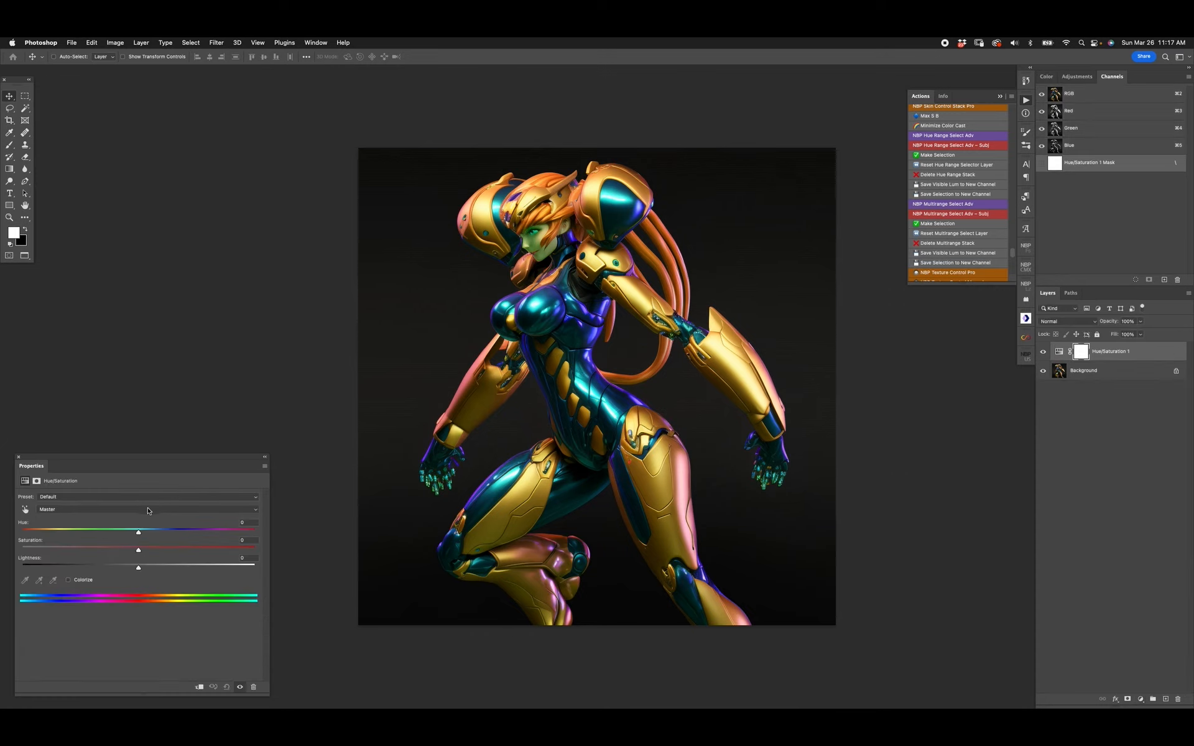
click(147, 509)
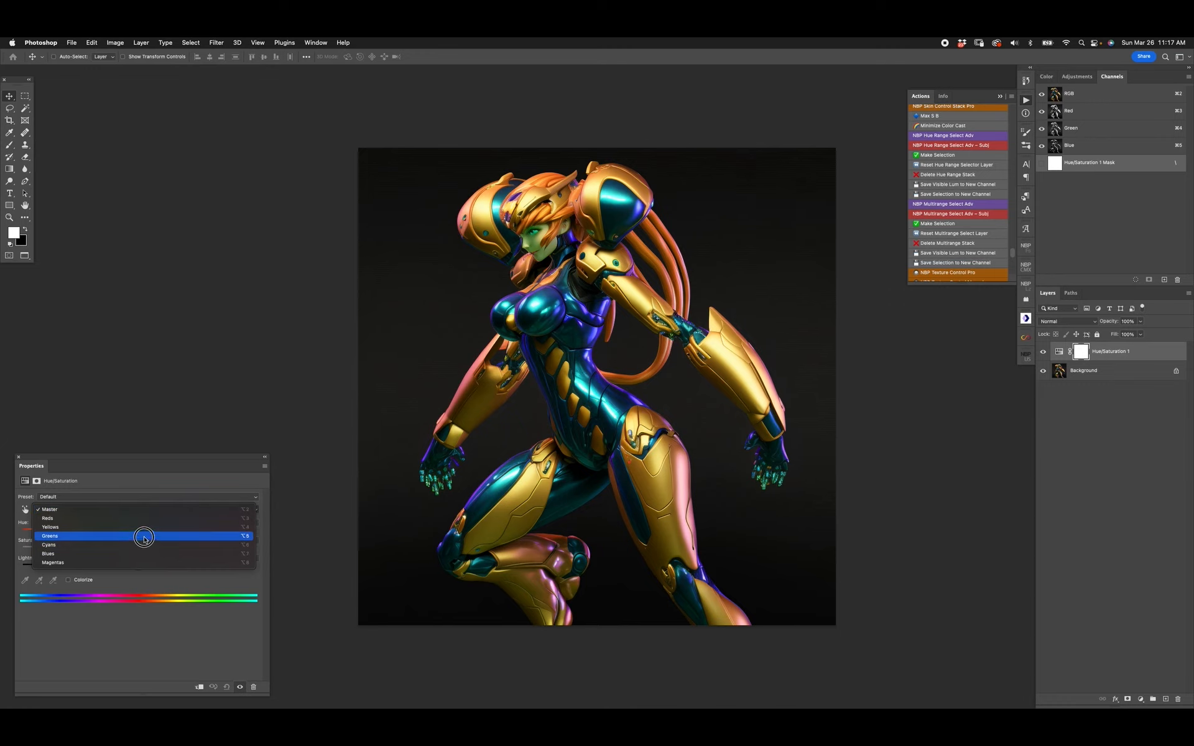
click(144, 553)
drag(161, 530, 211, 530)
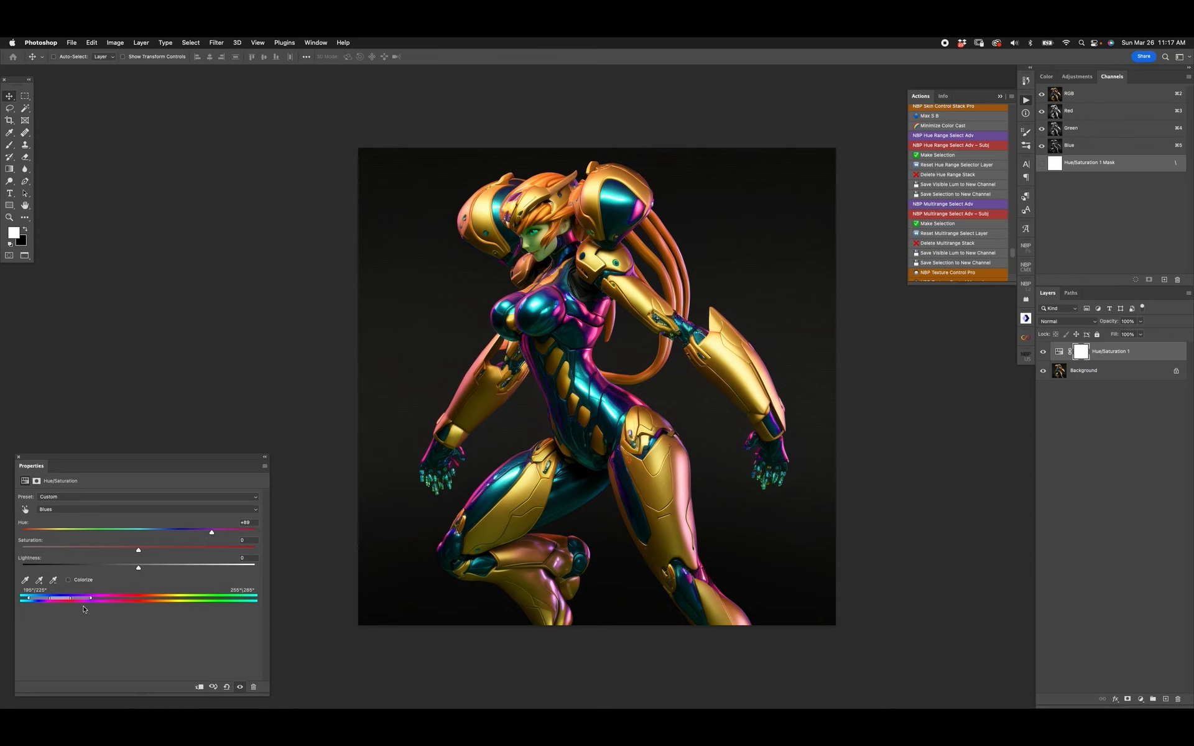
drag(49, 598, 13, 599)
drag(254, 599, 221, 598)
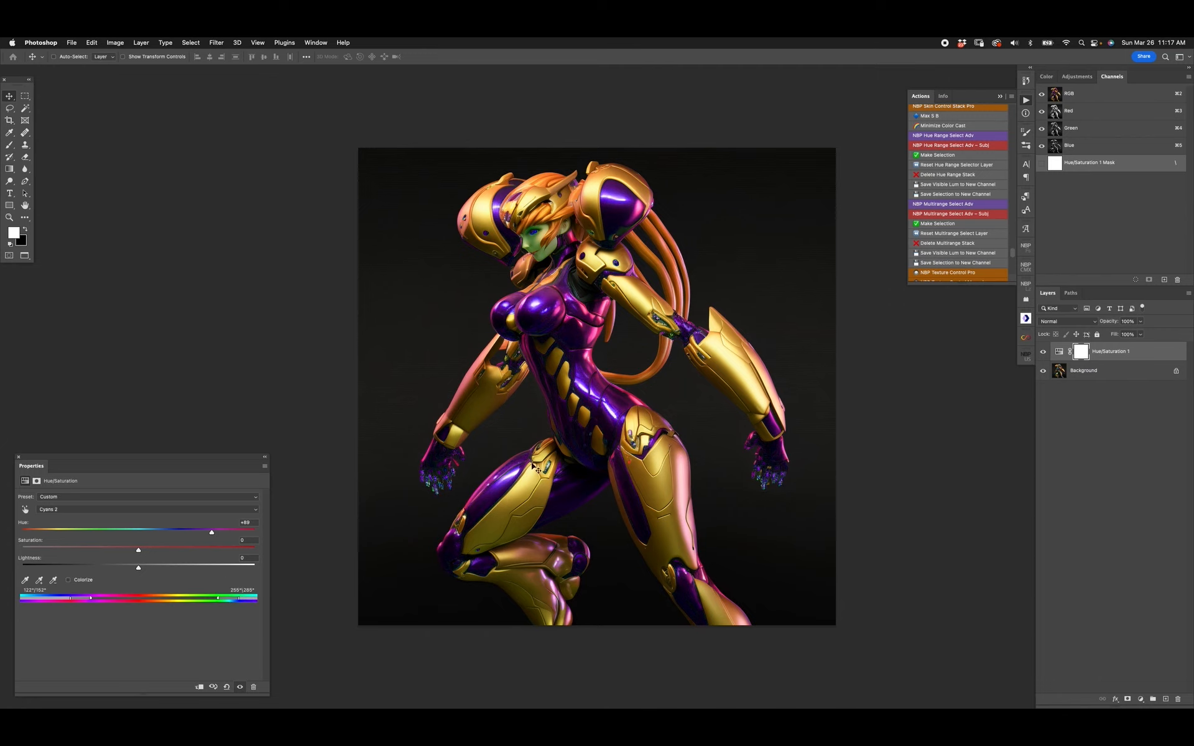
Toggle the Hue/Saturation layer's visibility to compare the recolored suit with the original image
click(1043, 352)
click(1044, 352)
click(1044, 352)
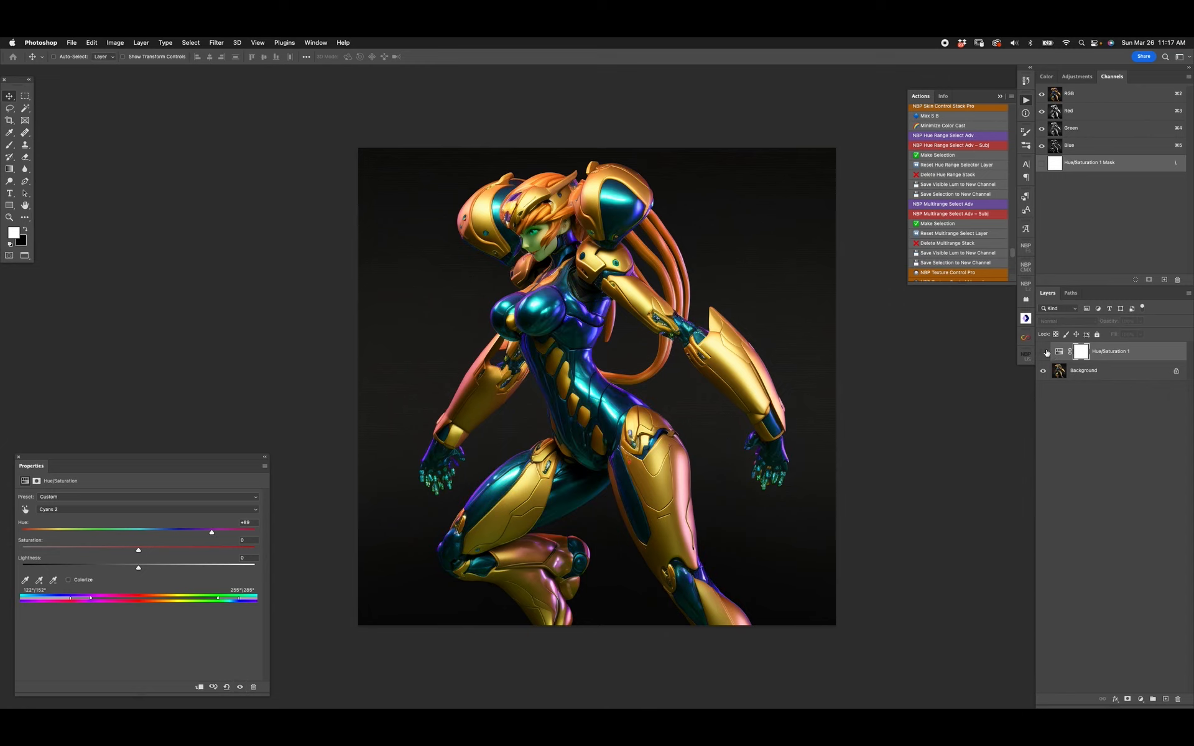
click(1043, 352)
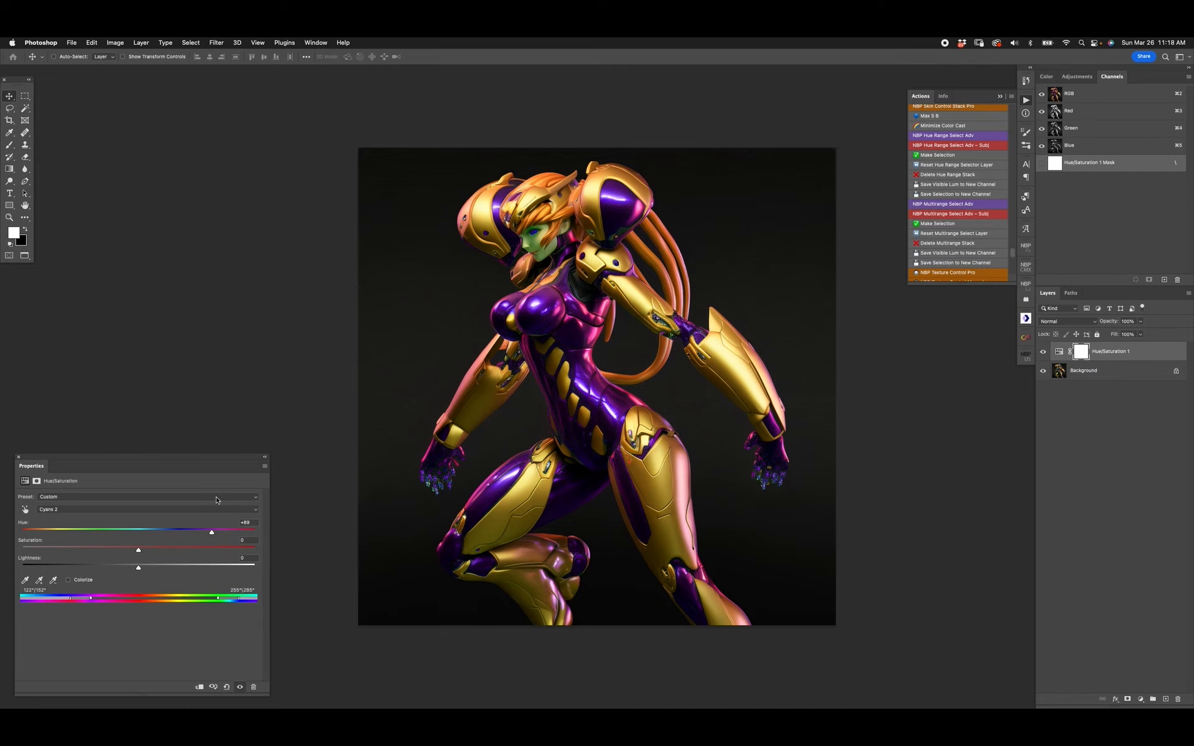
click(1043, 351)
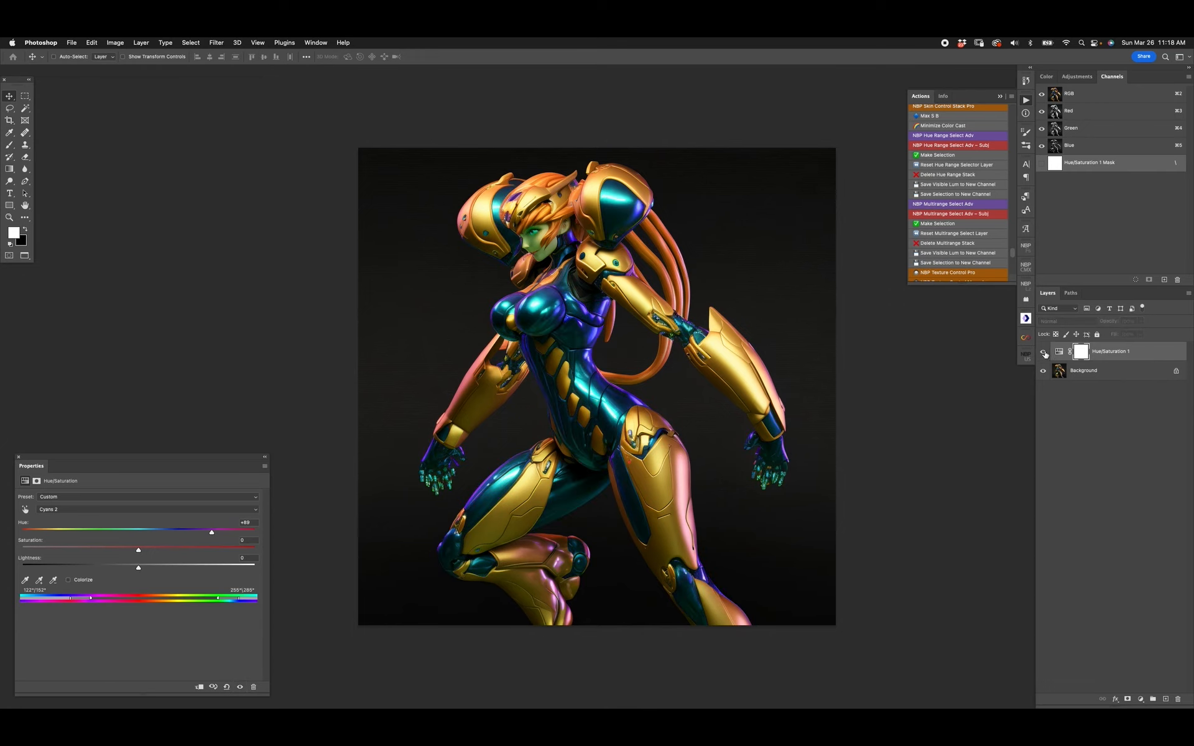
click(1043, 352)
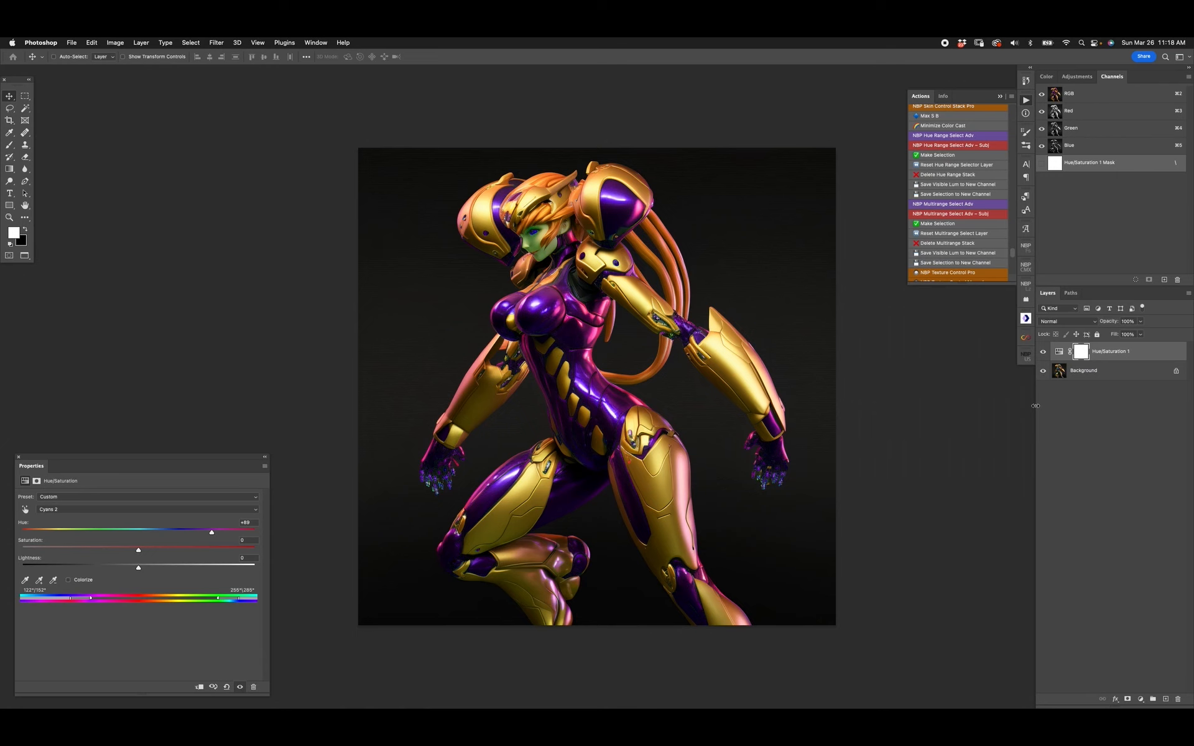
Delete the Hue/Saturation layer and run the NBP Hue Range Select Adv action
key(Delete)
key(Delete)
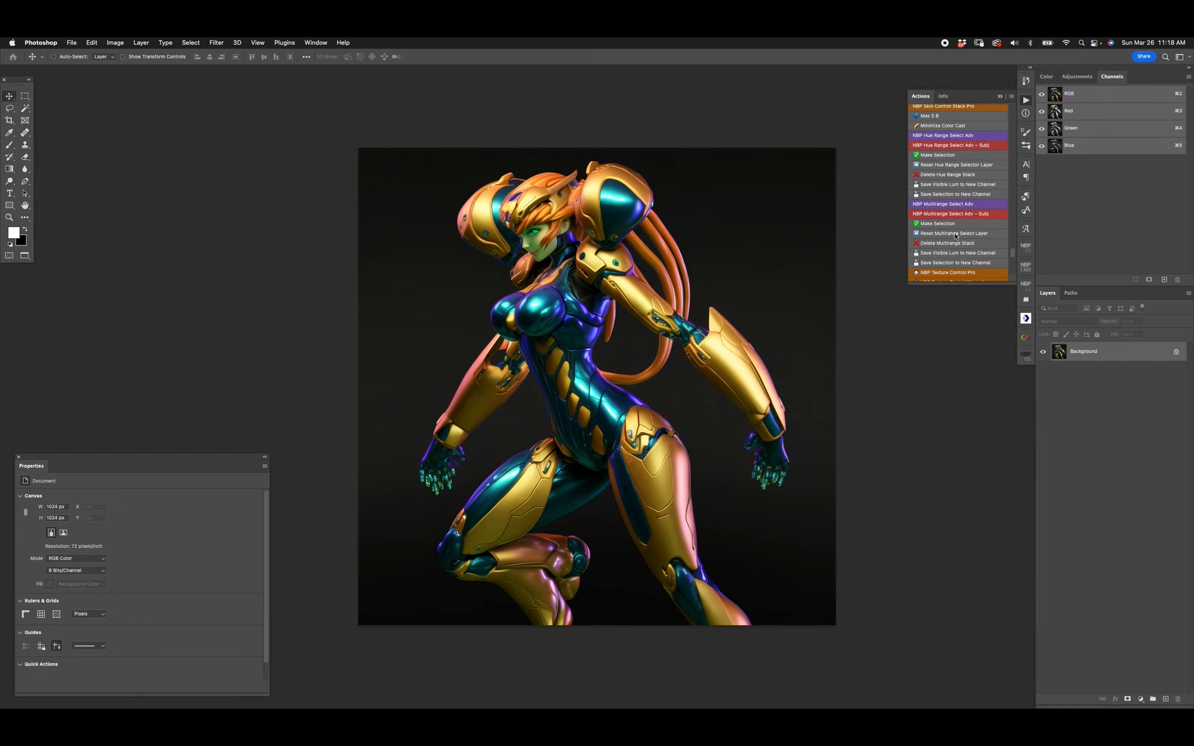
click(984, 134)
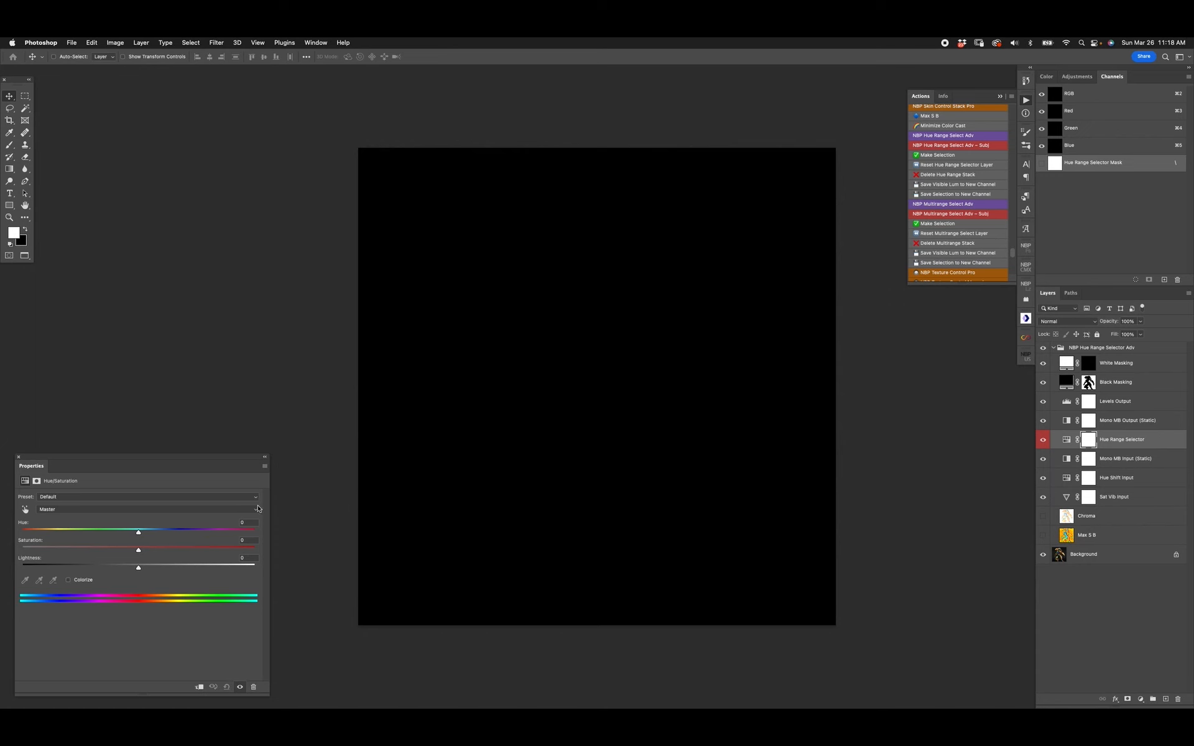
In the Hue Range Selector, base the Cyans range on a hue sampled from the teal torso and set its Lightness to +100
click(177, 510)
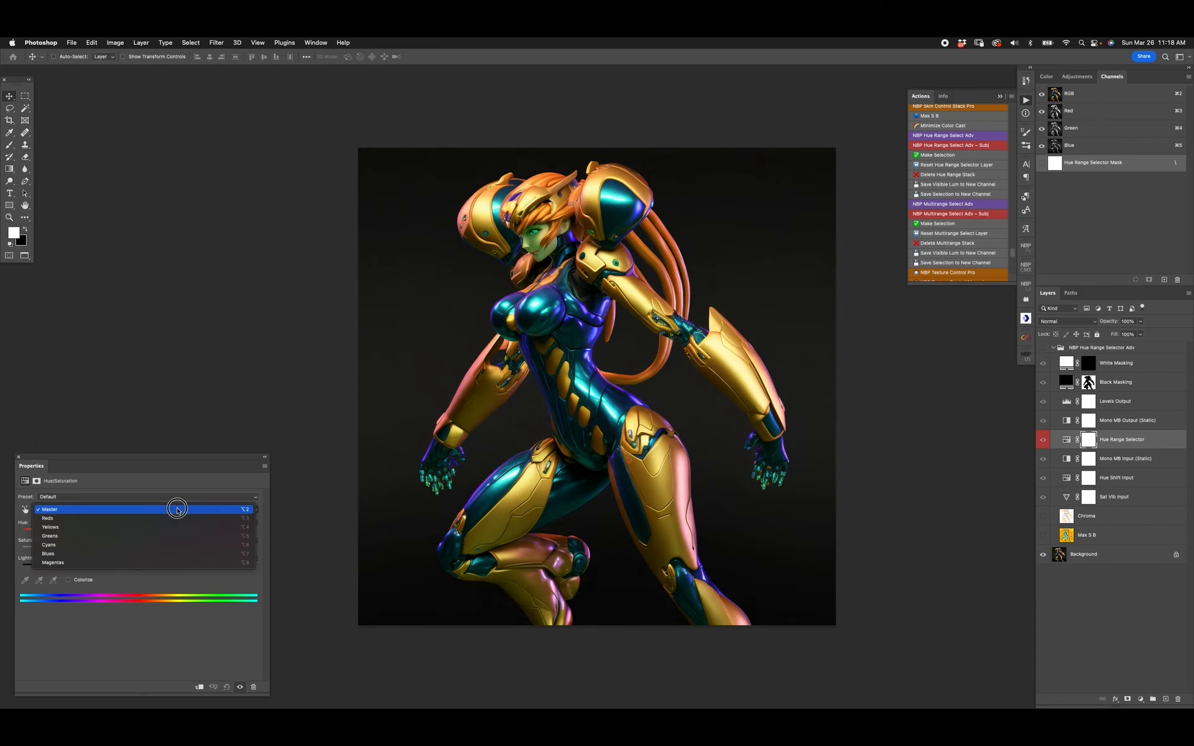
click(180, 544)
drag(295, 693, 552, 645)
drag(515, 458, 507, 502)
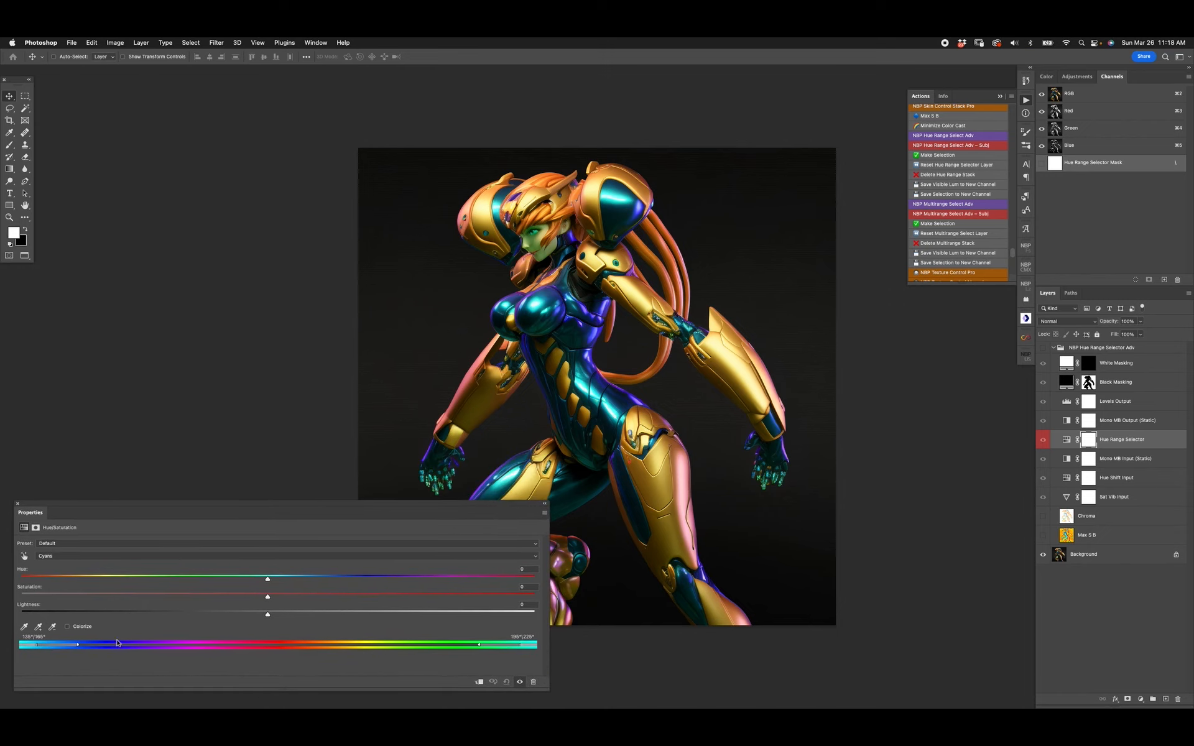
click(24, 627)
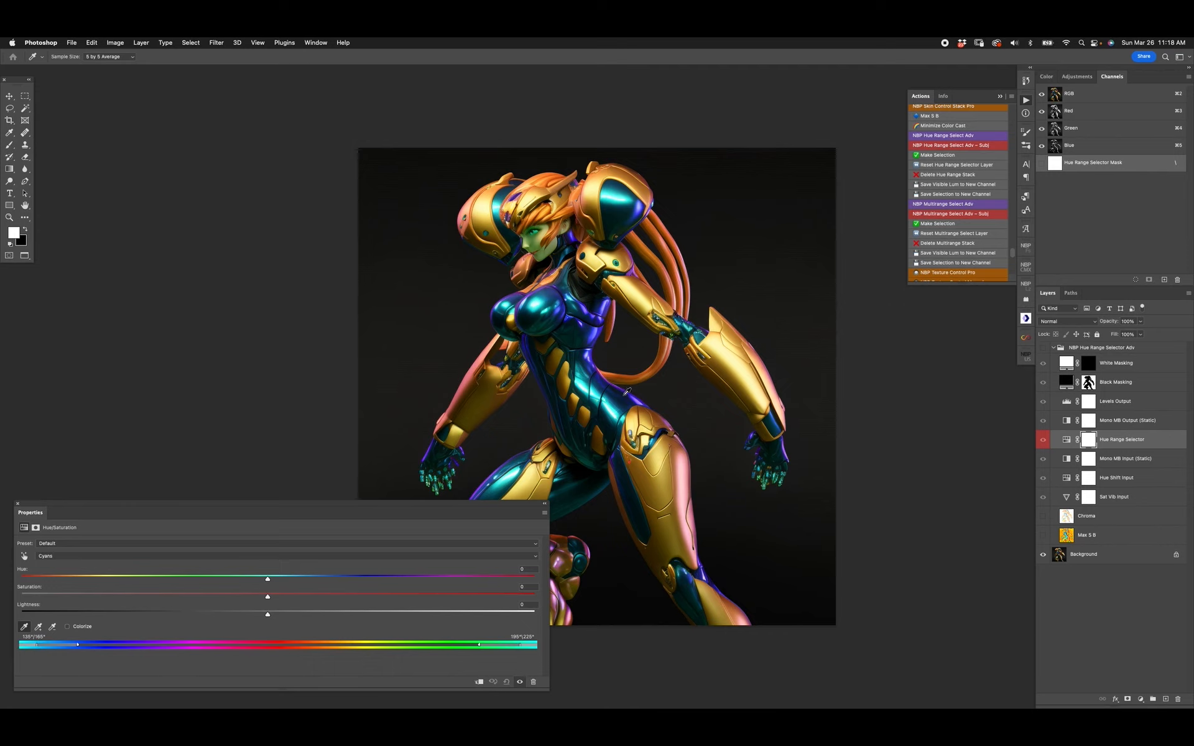
click(613, 400)
drag(292, 611, 628, 621)
click(1043, 348)
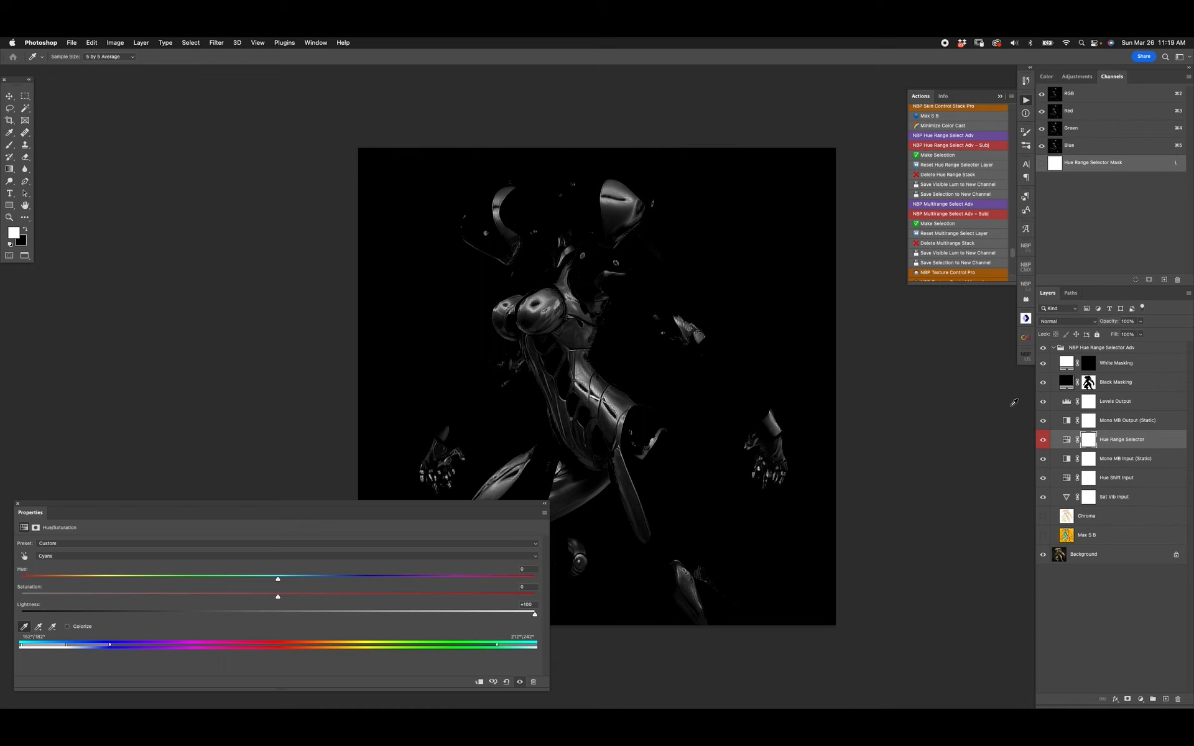
Turn on the Max S B layer and inspect it in isolation, restoring the rest of the stack
click(1066, 540)
key(v)
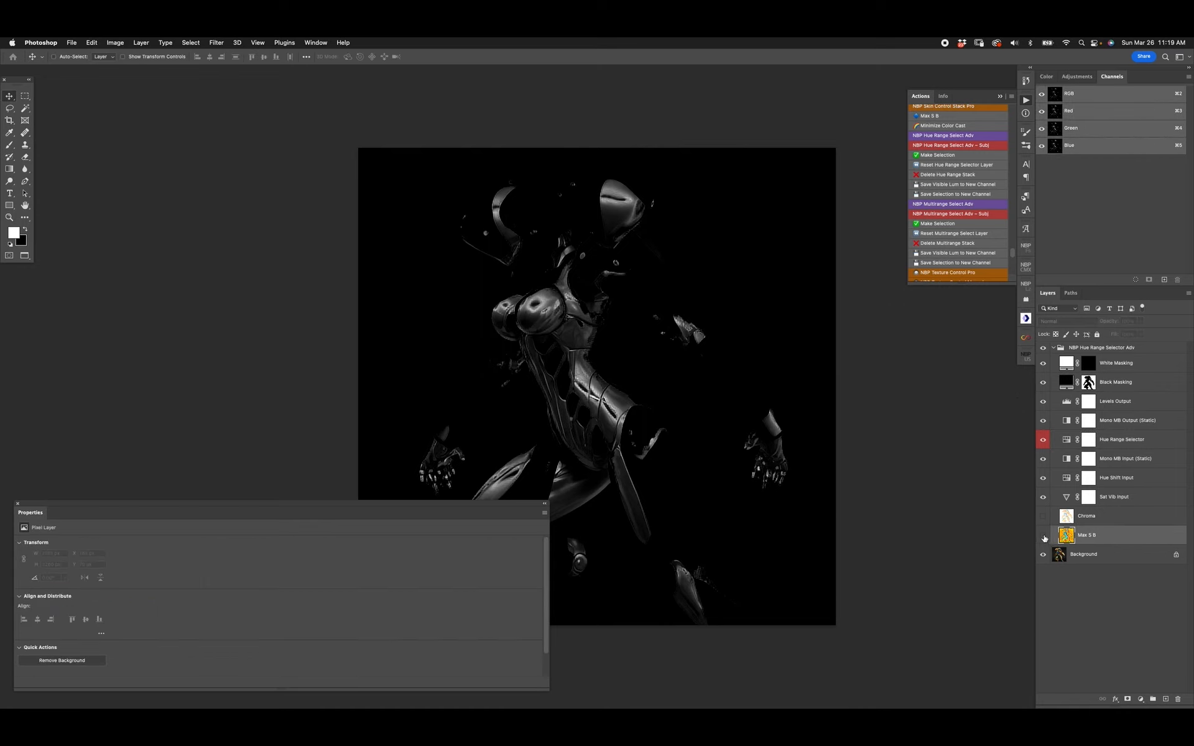
click(1043, 536)
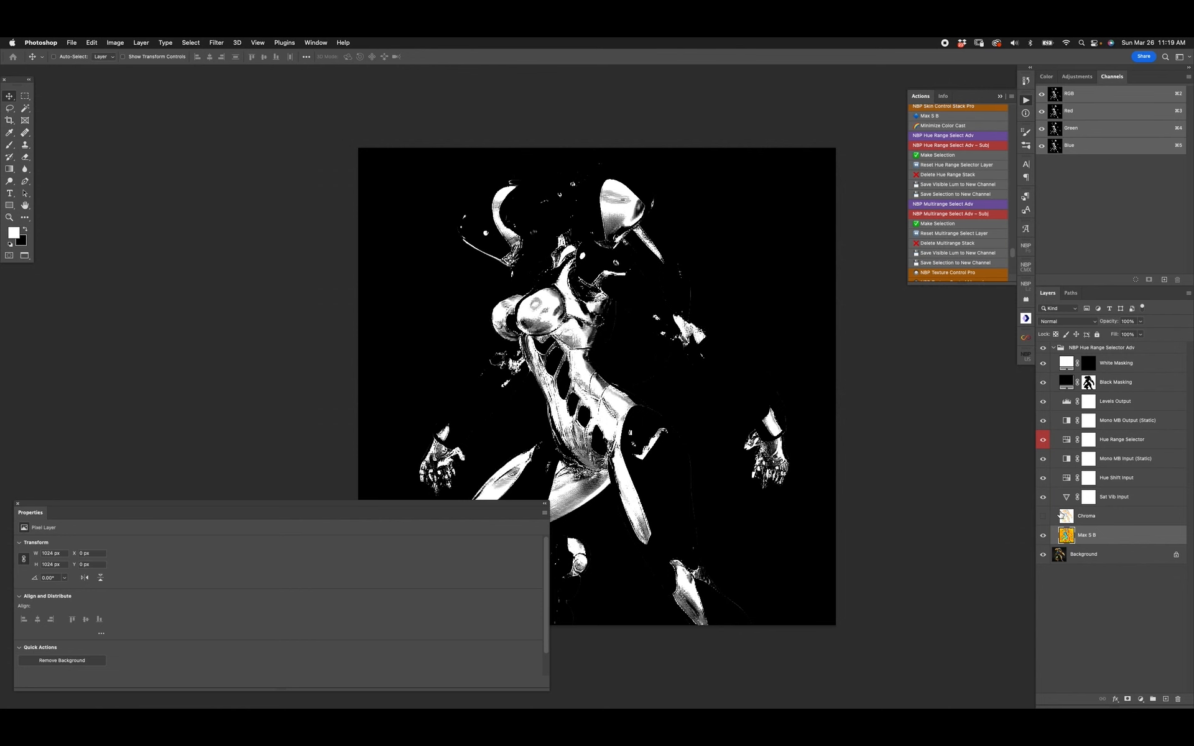
alt+click(1044, 535)
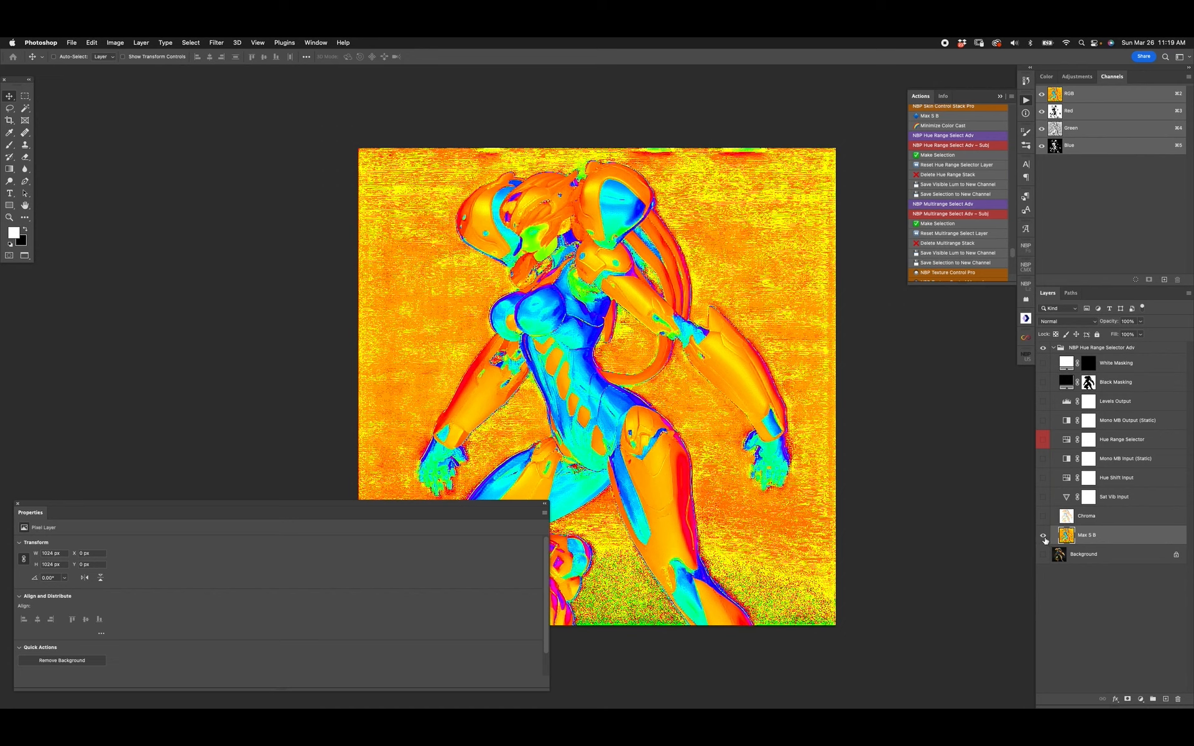
alt+click(1043, 536)
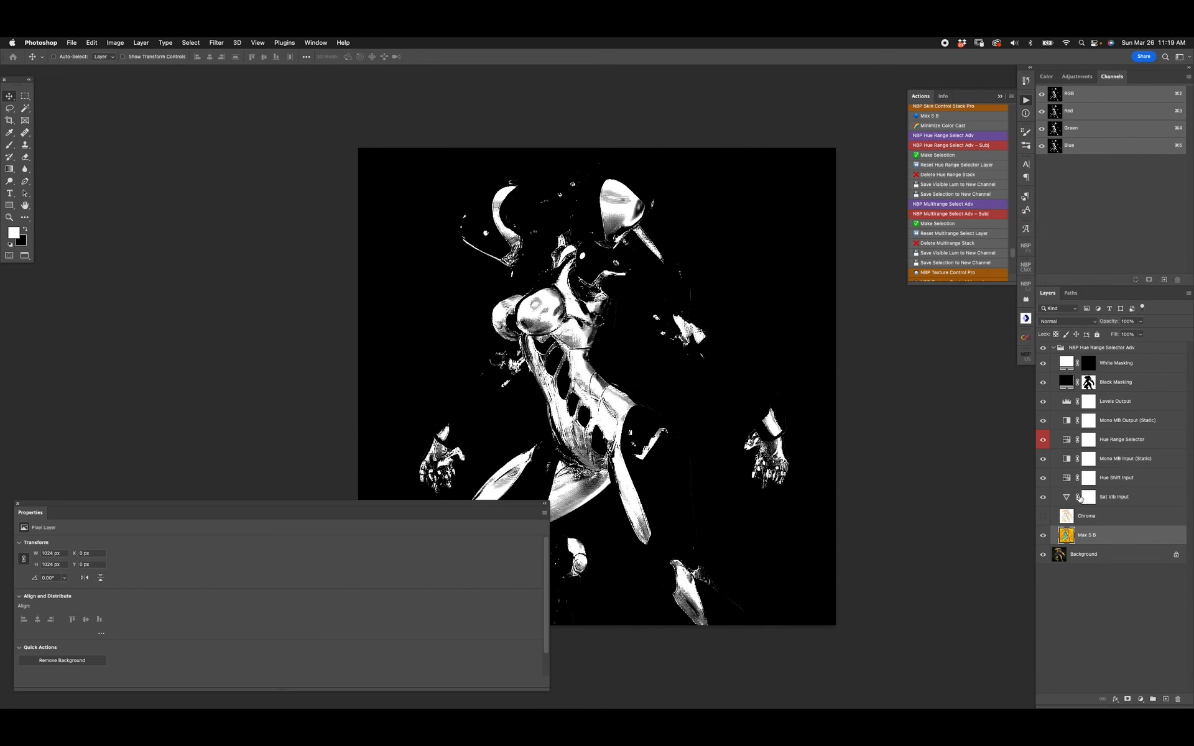
Widen the Hue Range Selector's Cyans range in both directions to about 108°/118° and 263°/274°
click(1063, 440)
drag(111, 556, 110, 592)
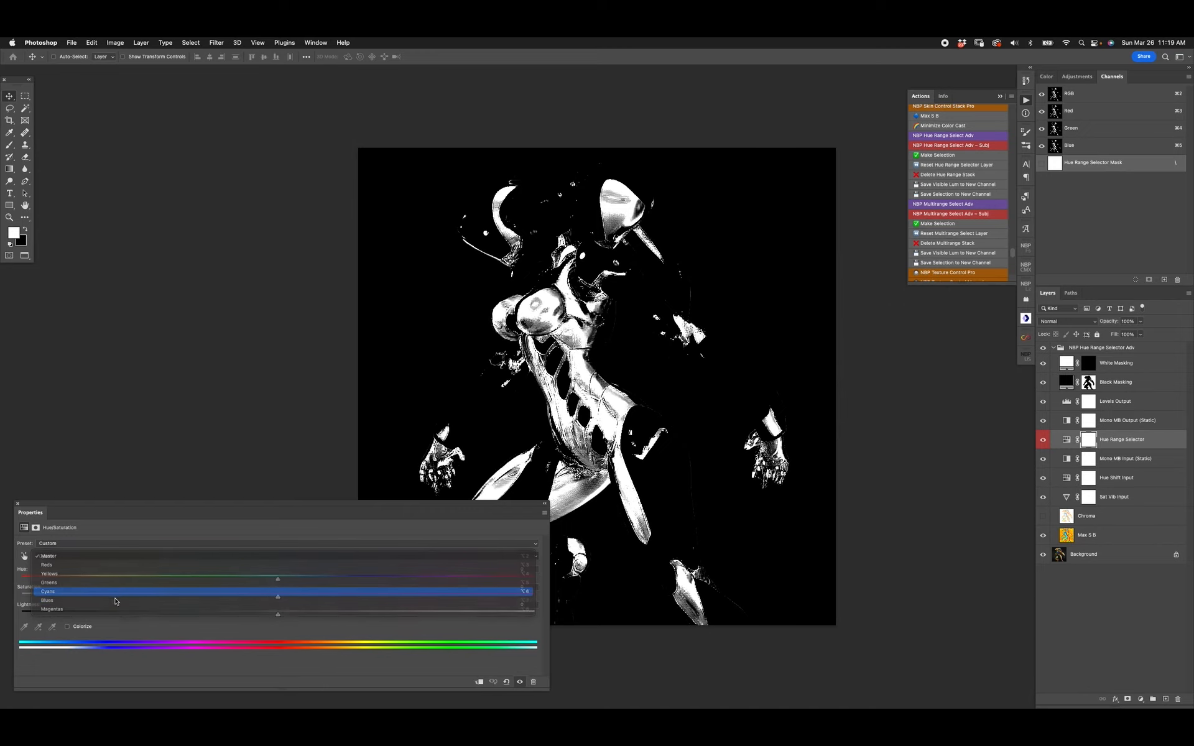
drag(67, 645, 155, 644)
drag(507, 648, 442, 645)
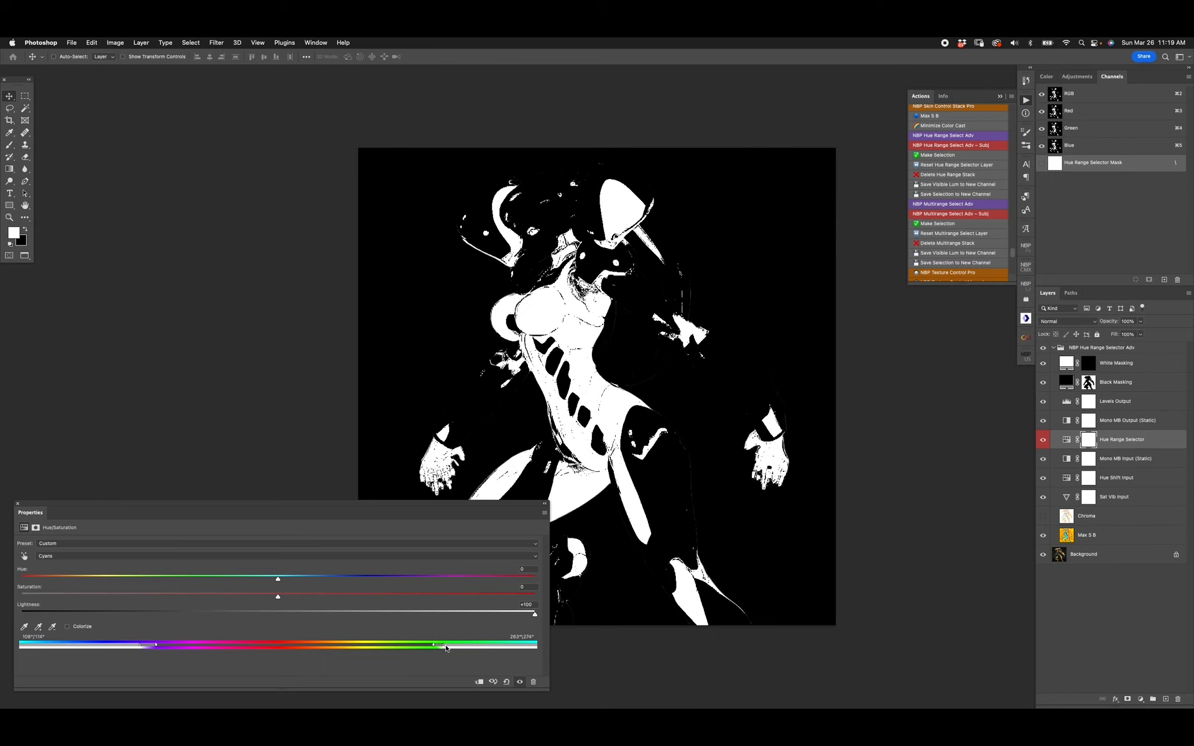
Compare the range mask with the original image and enter a value of 2 in the Levels Output adjustment
click(1043, 350)
click(1044, 349)
click(1067, 406)
double_click(337, 620)
text(2)
Fine-tune the blue-purple end of the Cyans range in the Hue Range Selector
click(1067, 440)
click(125, 556)
click(100, 588)
mouse_move(154, 646)
mouse_down()
mouse_move(168, 642)
mouse_move(128, 641)
mouse_move(186, 640)
mouse_move(139, 636)
mouse_up()
Paint white with a reduced brush on the Black Masking layer's mask to hide stray areas along the orange tubes
drag(582, 322, 620, 275)
click(1089, 383)
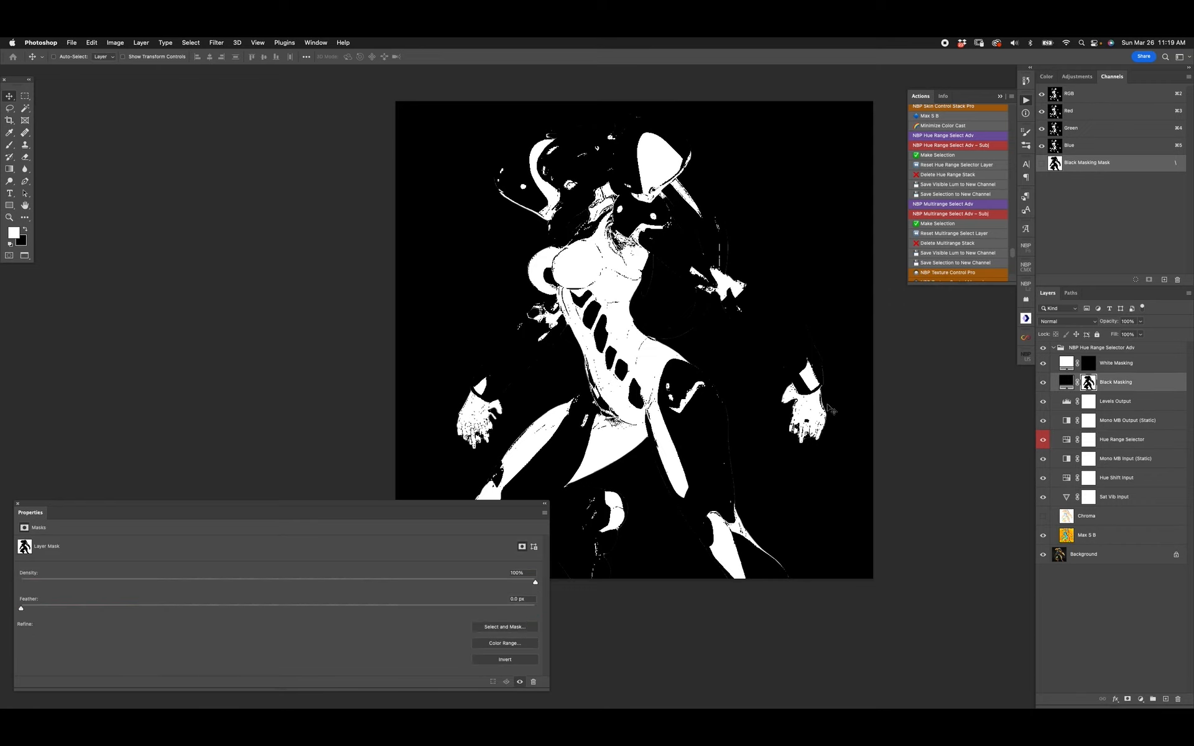
key(b)
key(bracketleft)
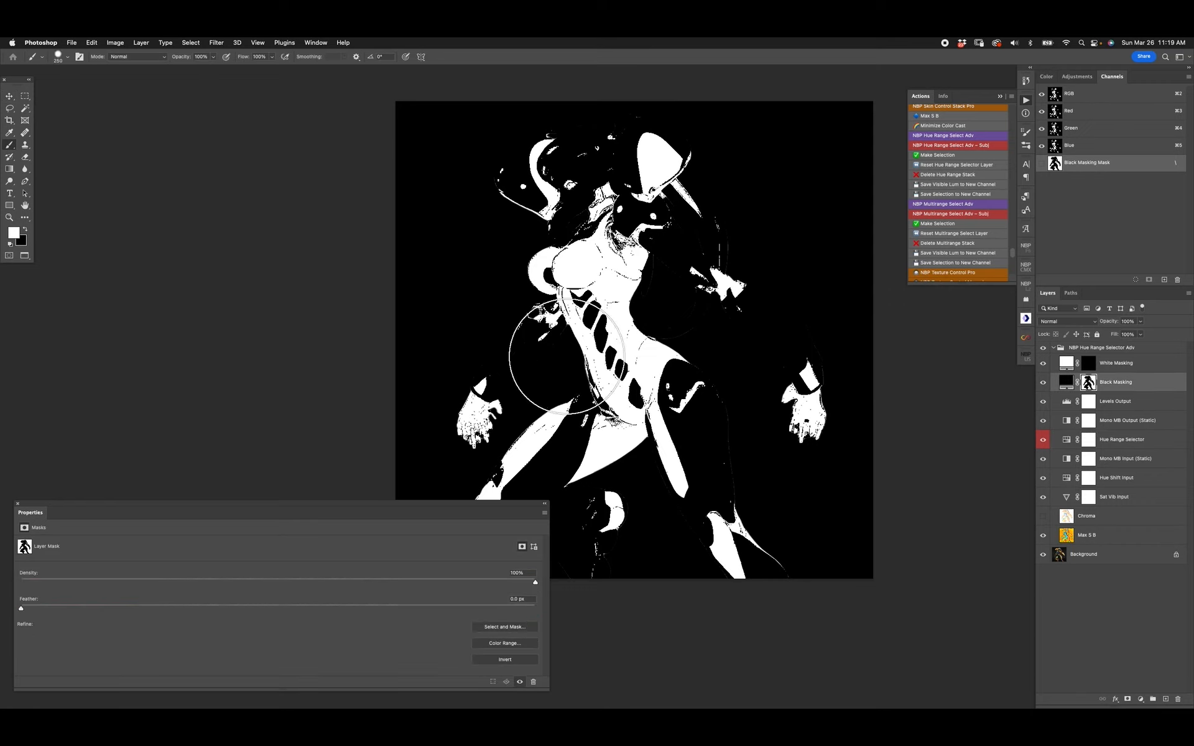
click(645, 320)
key(bracketleft)
key(bracketleft)
key(bracketleft)
key(bracketleft)
key(bracketleft)
key(bracketleft)
key(bracketleft)
key(bracketleft)
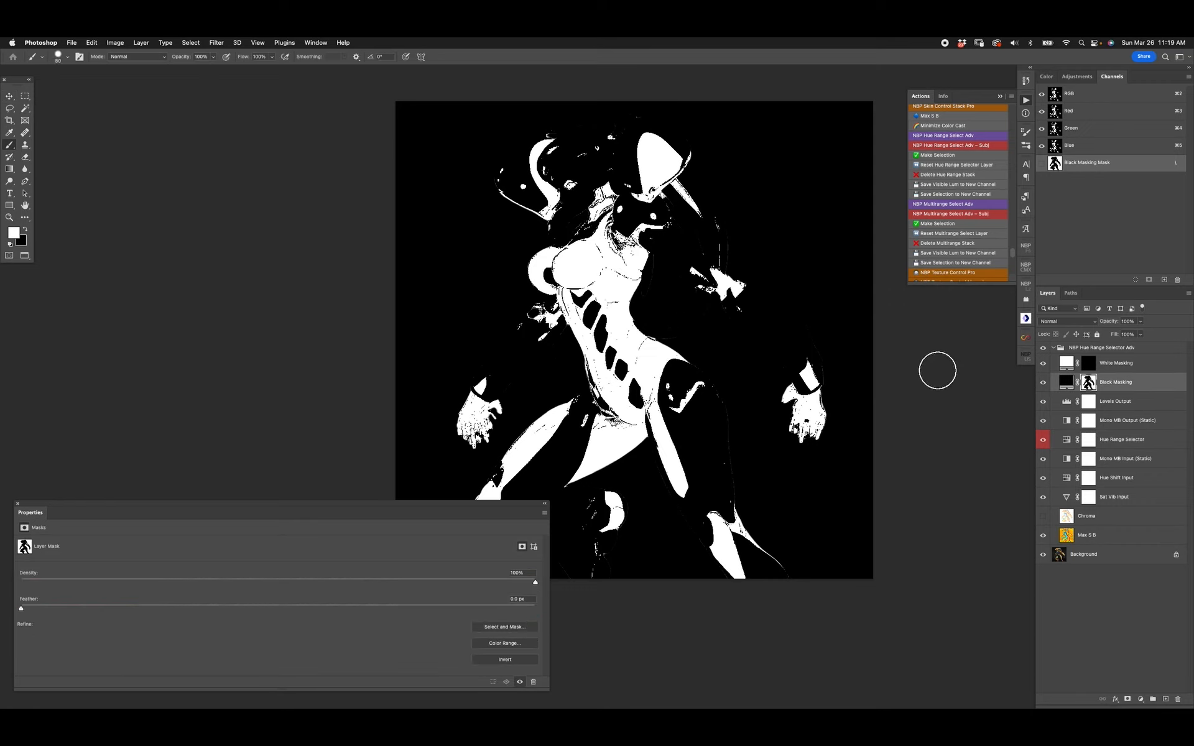
click(1043, 348)
click(1043, 348)
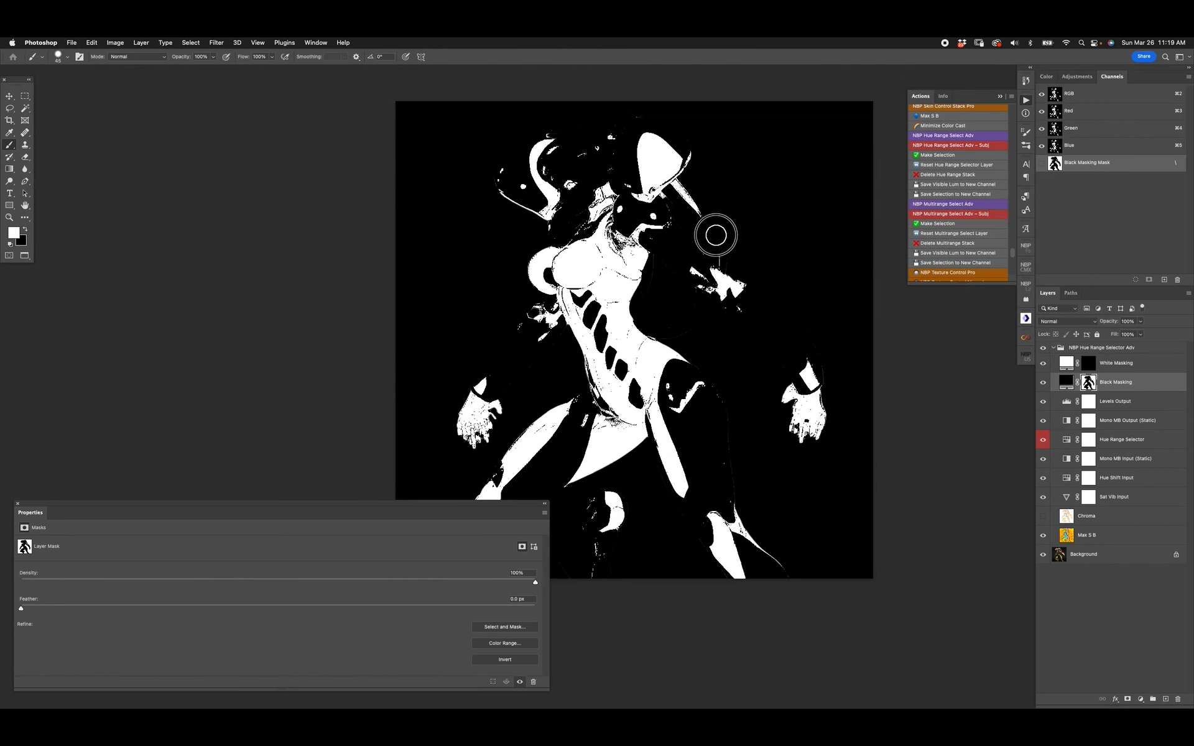
key(bracketleft)
Clean up stray specks around the leg and face on the Black Masking mask, checking them against the original image
click(1043, 349)
click(1042, 348)
mouse_move(710, 460)
mouse_down()
mouse_move(725, 497)
mouse_move(714, 389)
mouse_up()
key(bracketleft)
click(1044, 348)
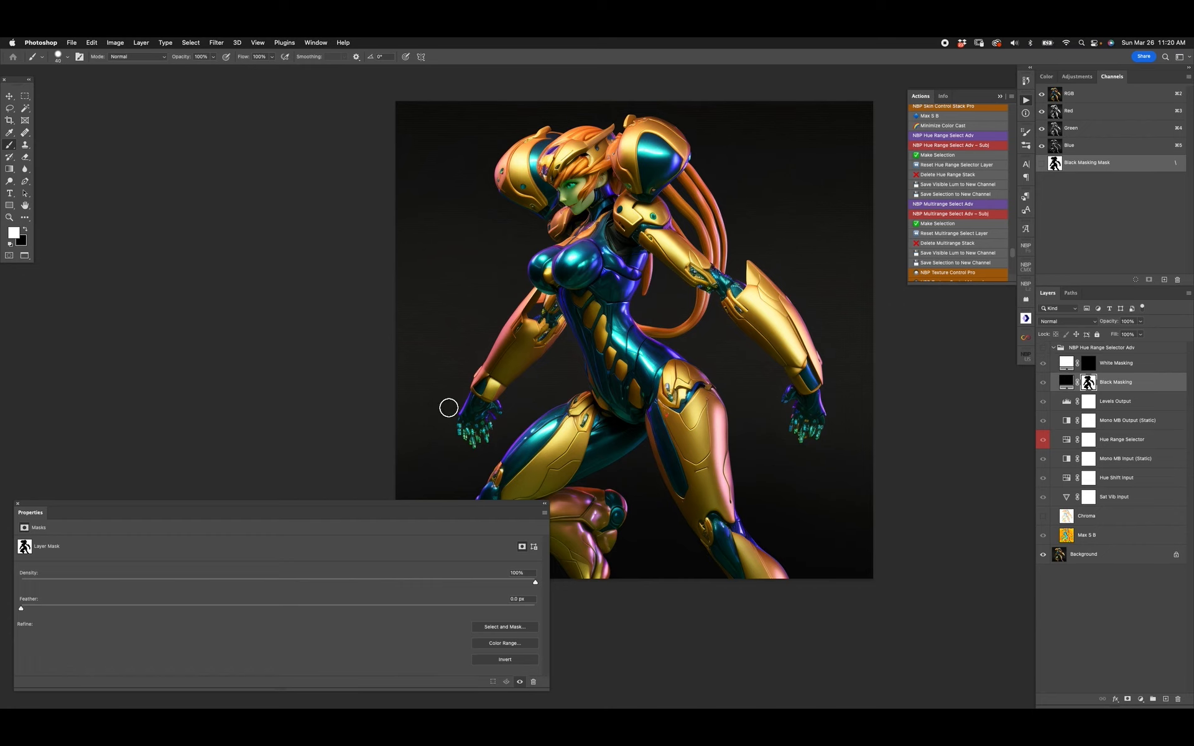
click(1044, 349)
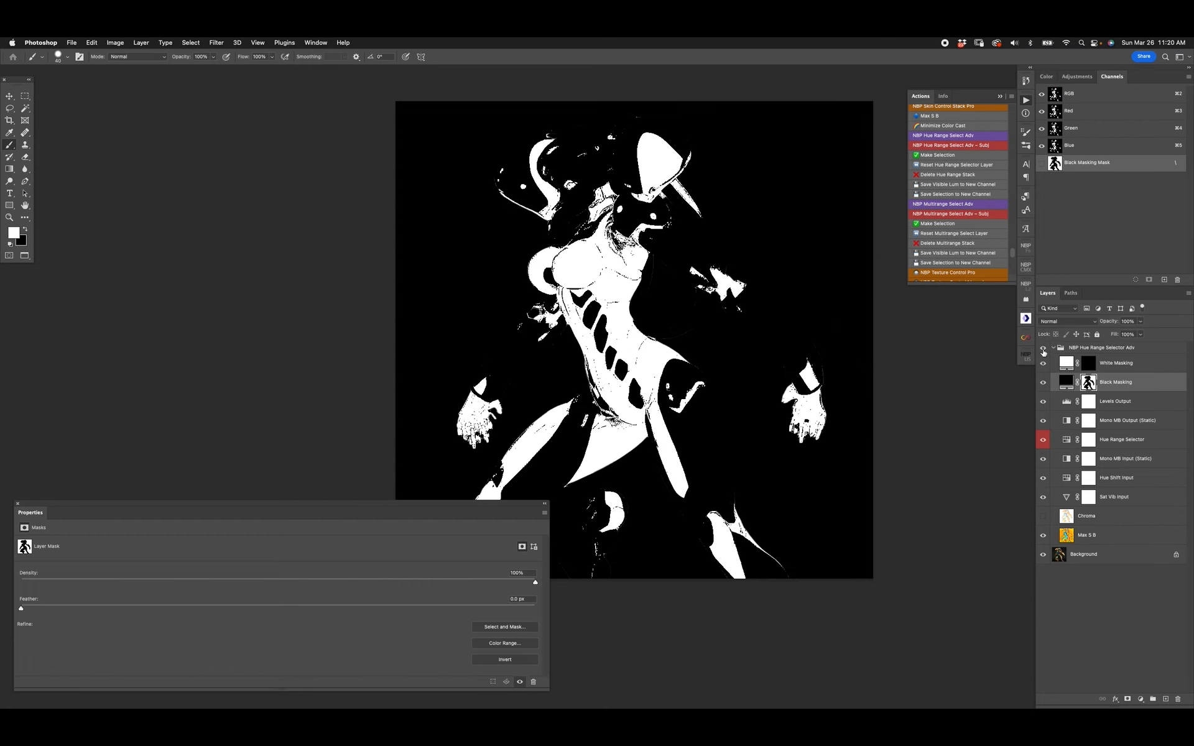
click(1044, 349)
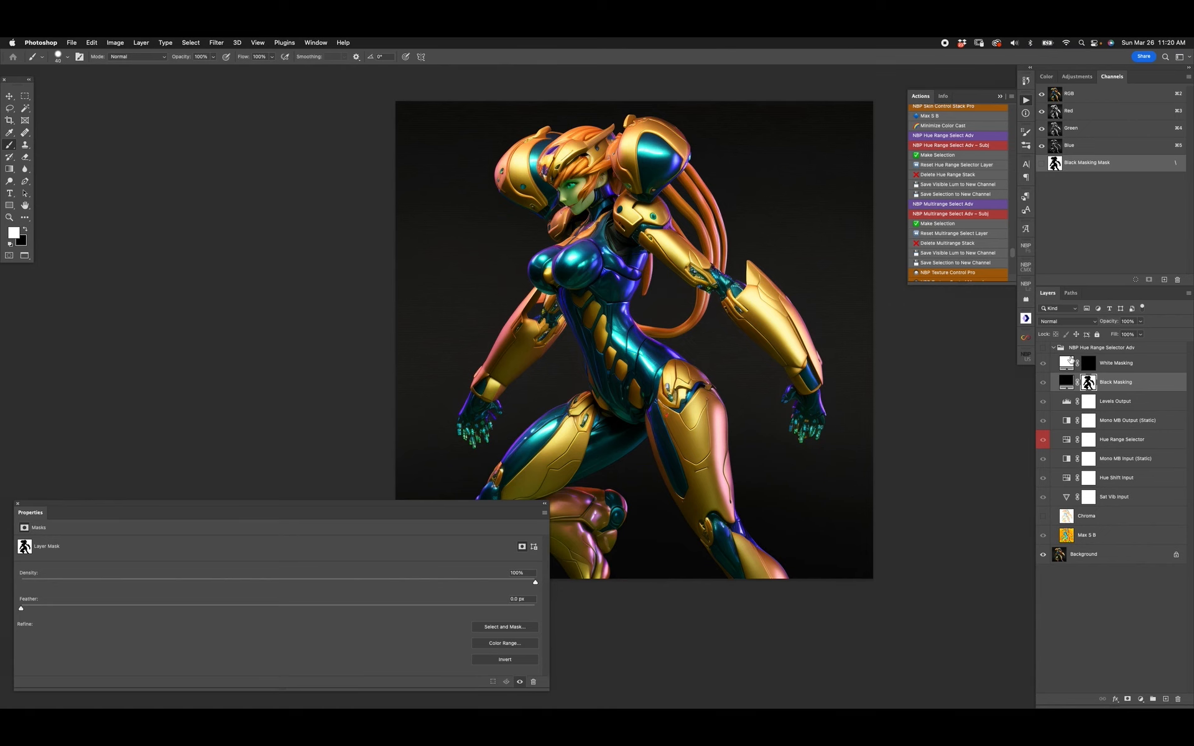
click(1043, 349)
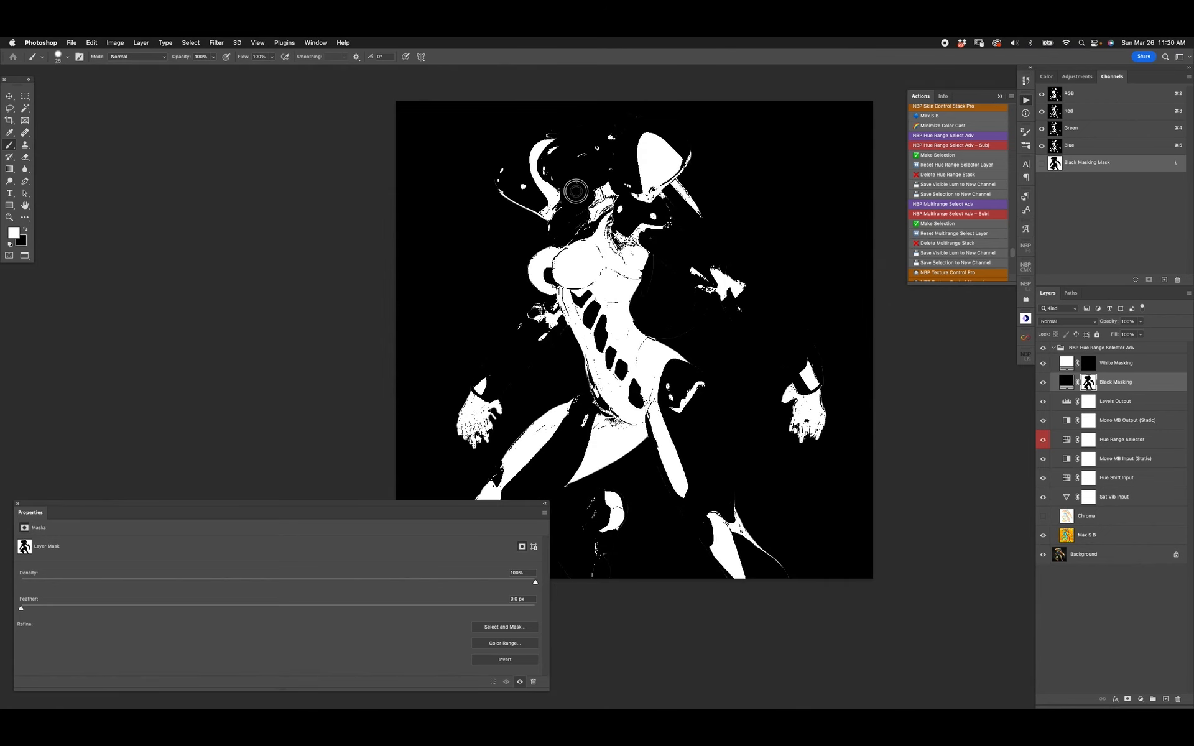
click(1045, 349)
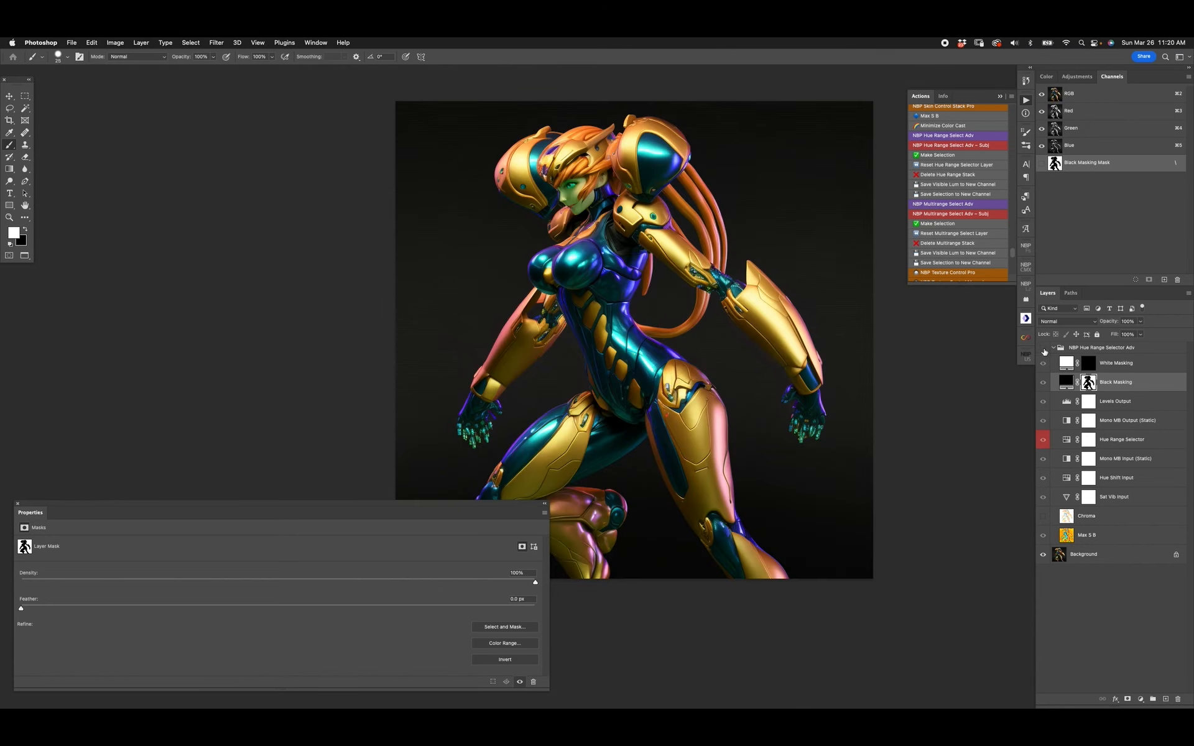
click(1044, 349)
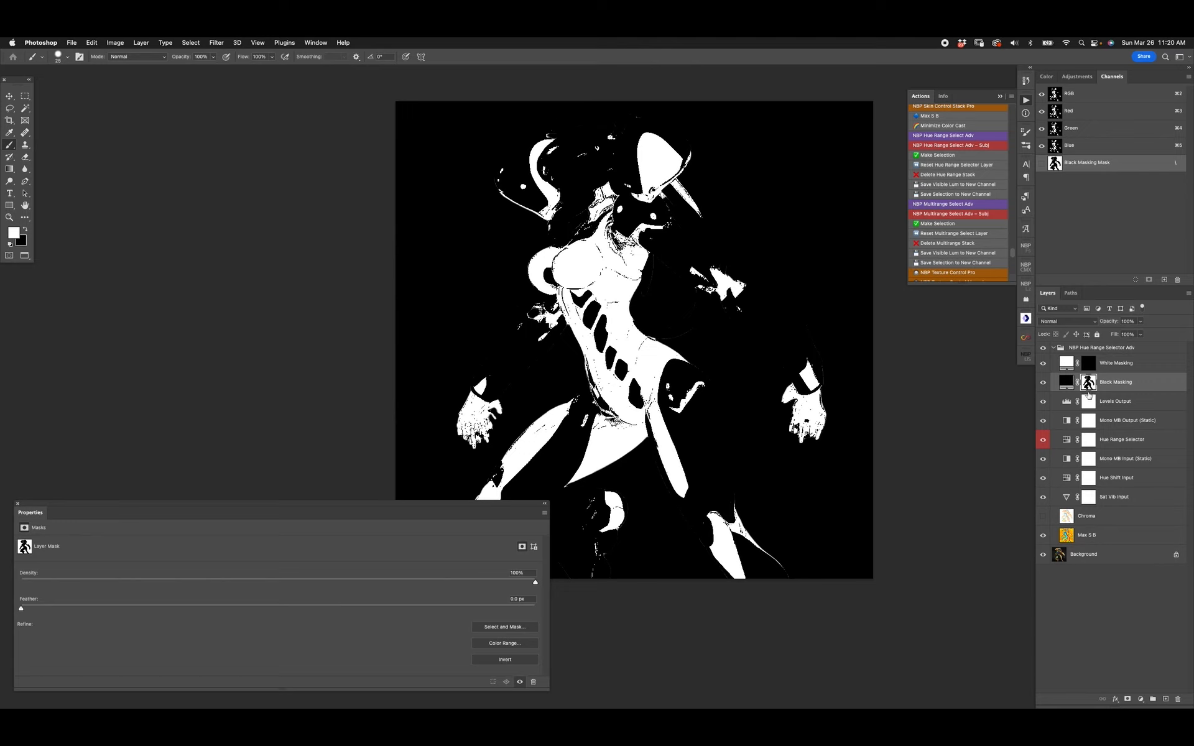
Make a selection from the finished range mask and delete the Hue Range stack
click(944, 164)
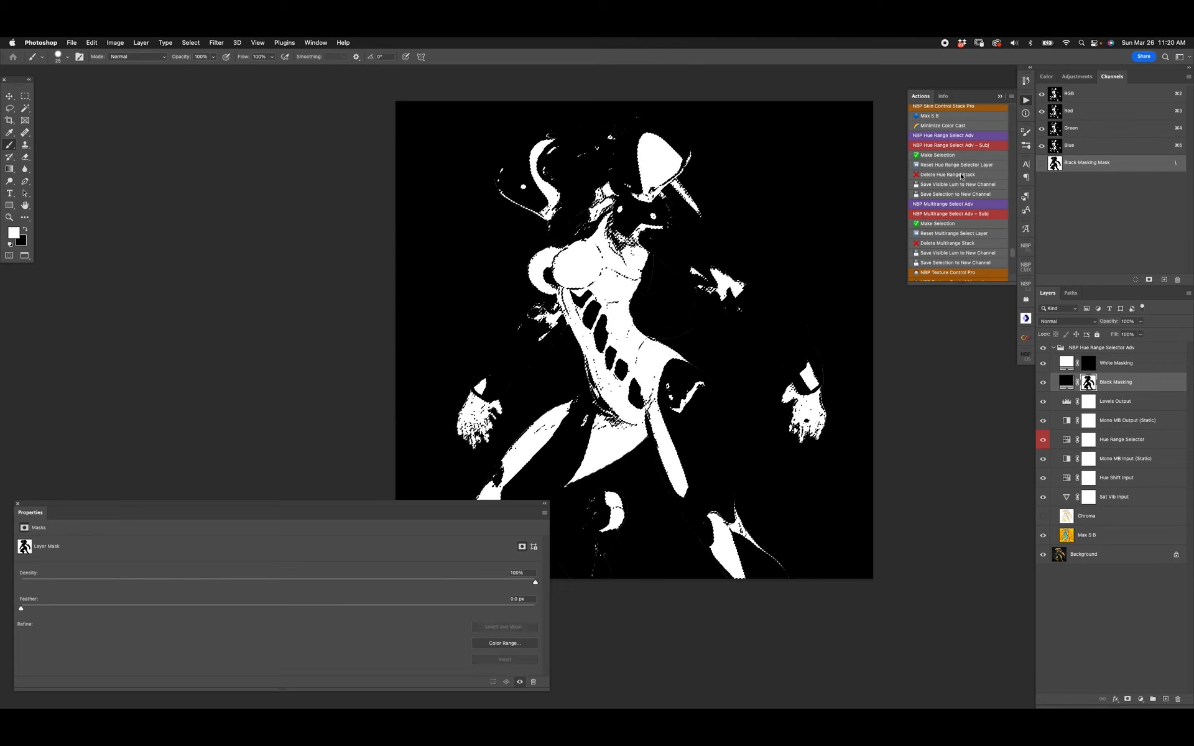
click(930, 176)
Add a Hue/Saturation adjustment layer masked by the selection and set its Hue to +67
click(1140, 699)
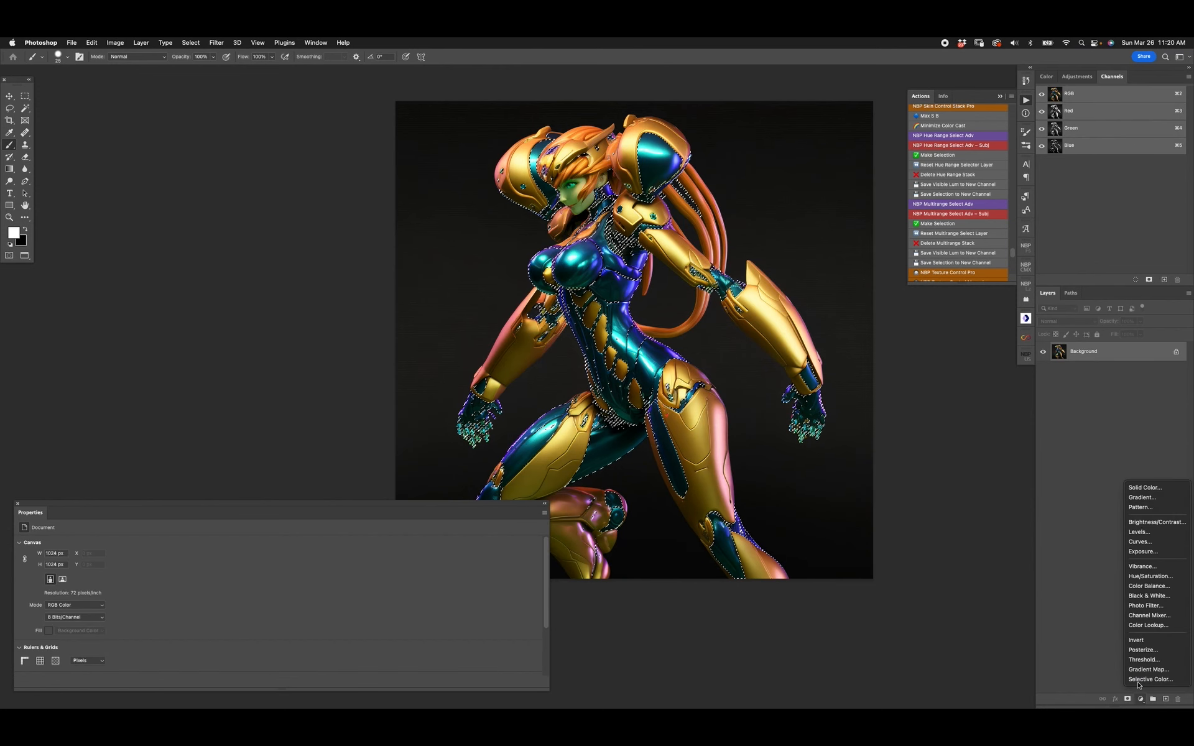
click(1150, 576)
drag(268, 577, 361, 578)
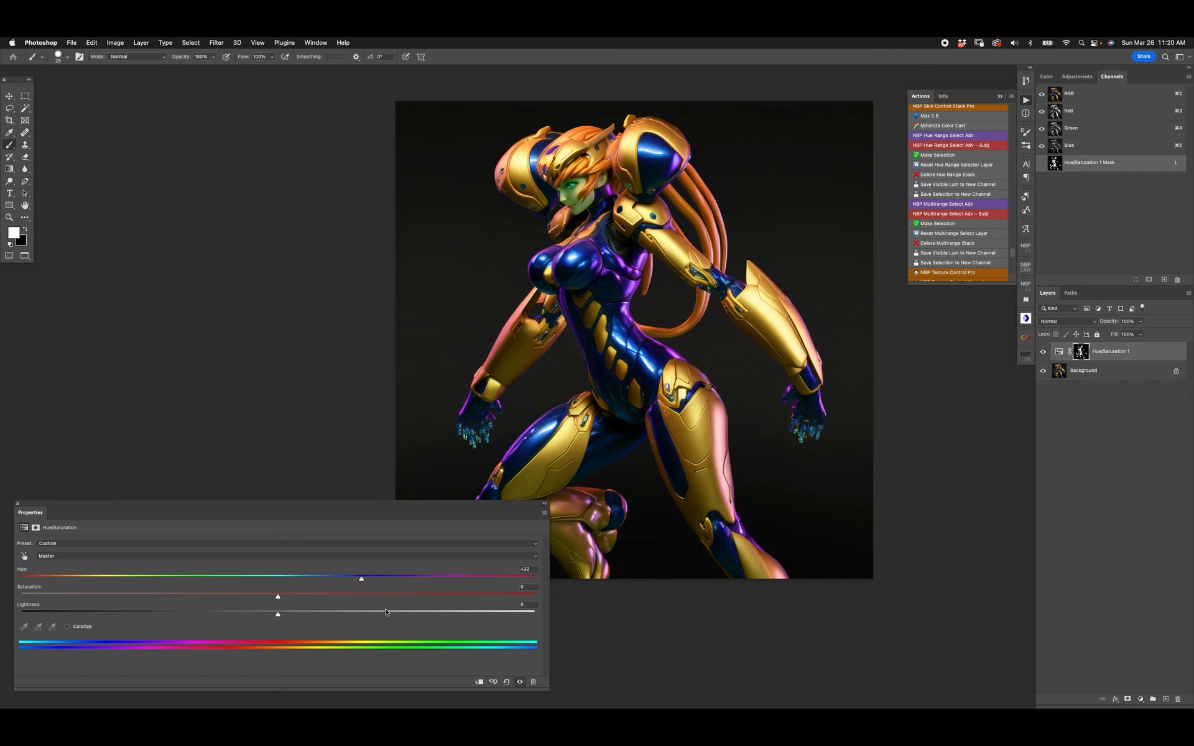
drag(361, 578, 417, 577)
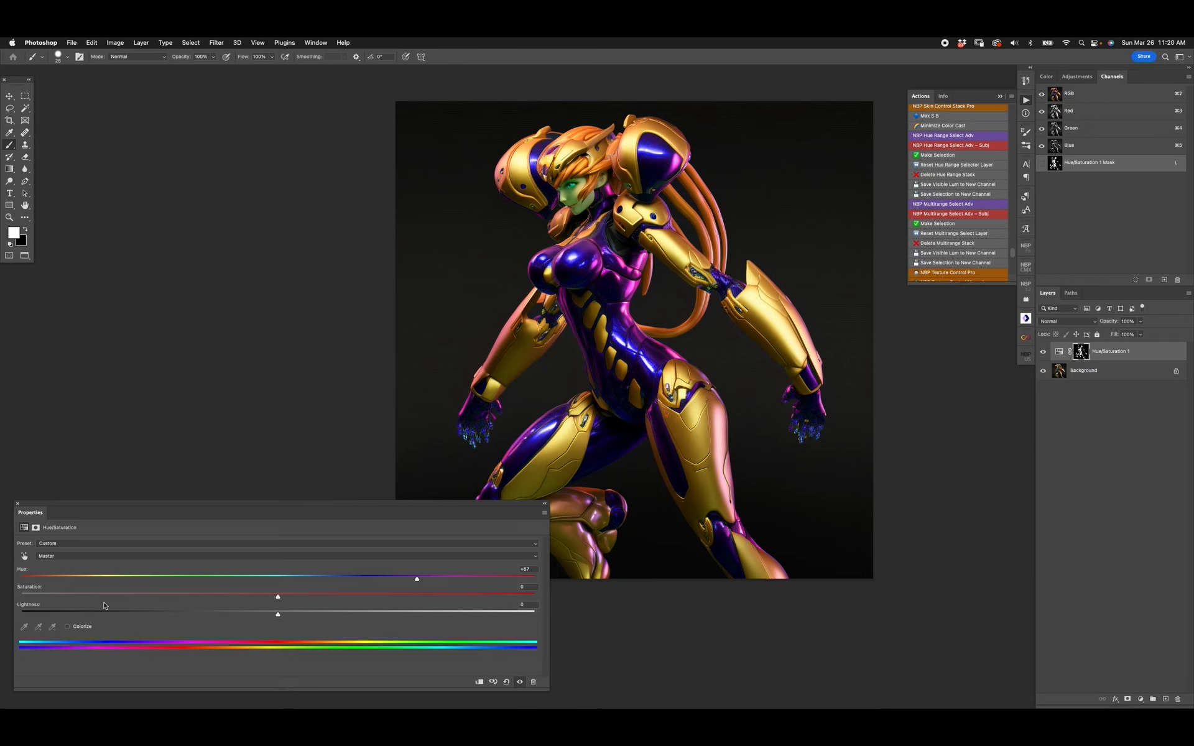
Turn on Colorize for the Hue/Saturation layer with Hue 308 and Saturation 51, and compare the image with and without it
click(67, 626)
click(285, 595)
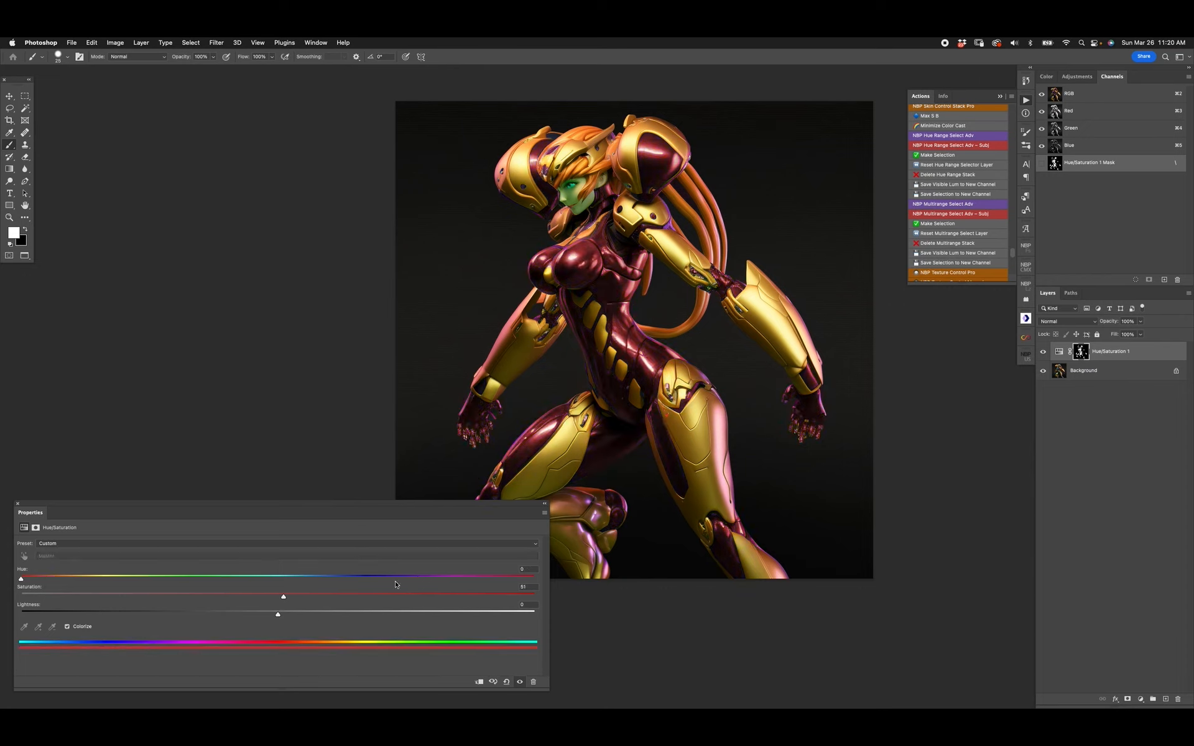
drag(20, 579, 121, 581)
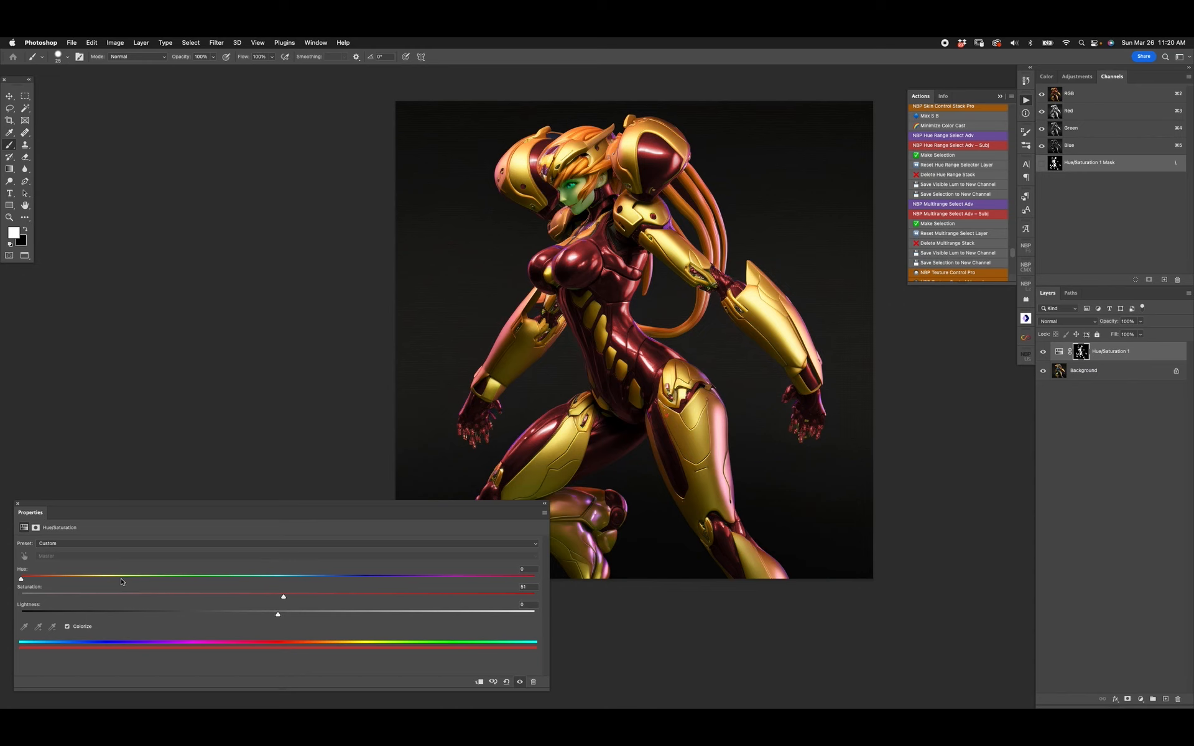
click(205, 579)
click(287, 578)
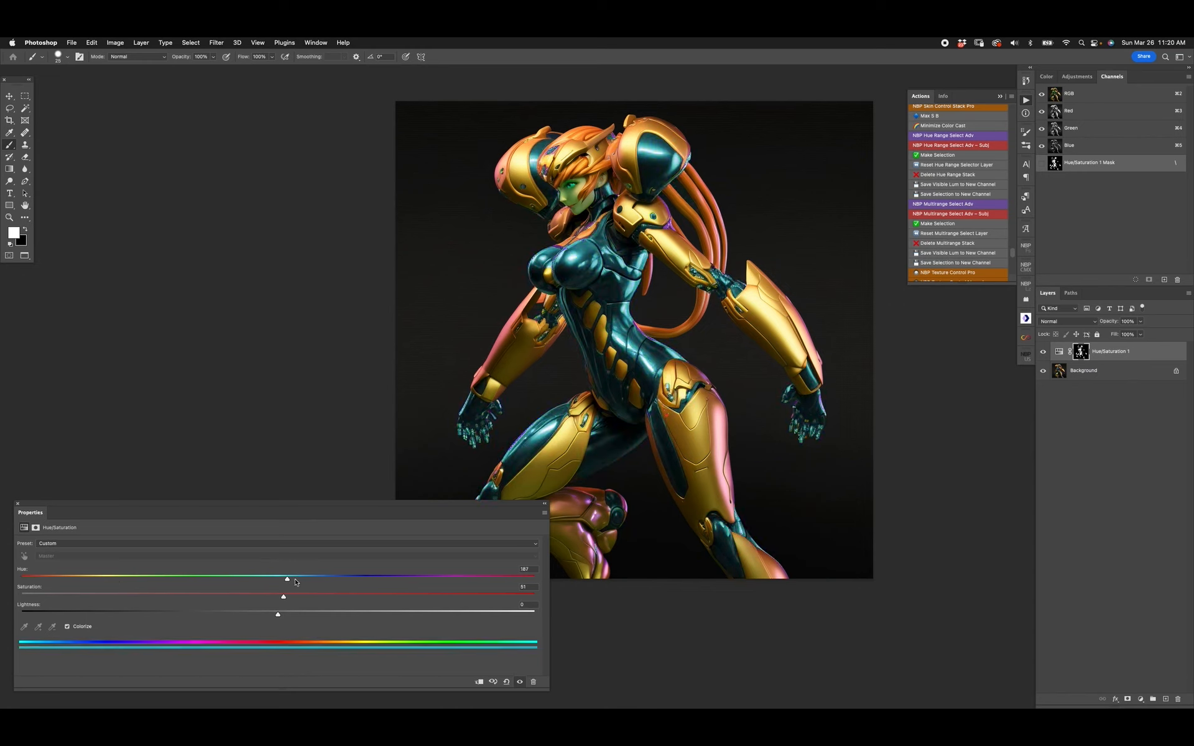
click(384, 579)
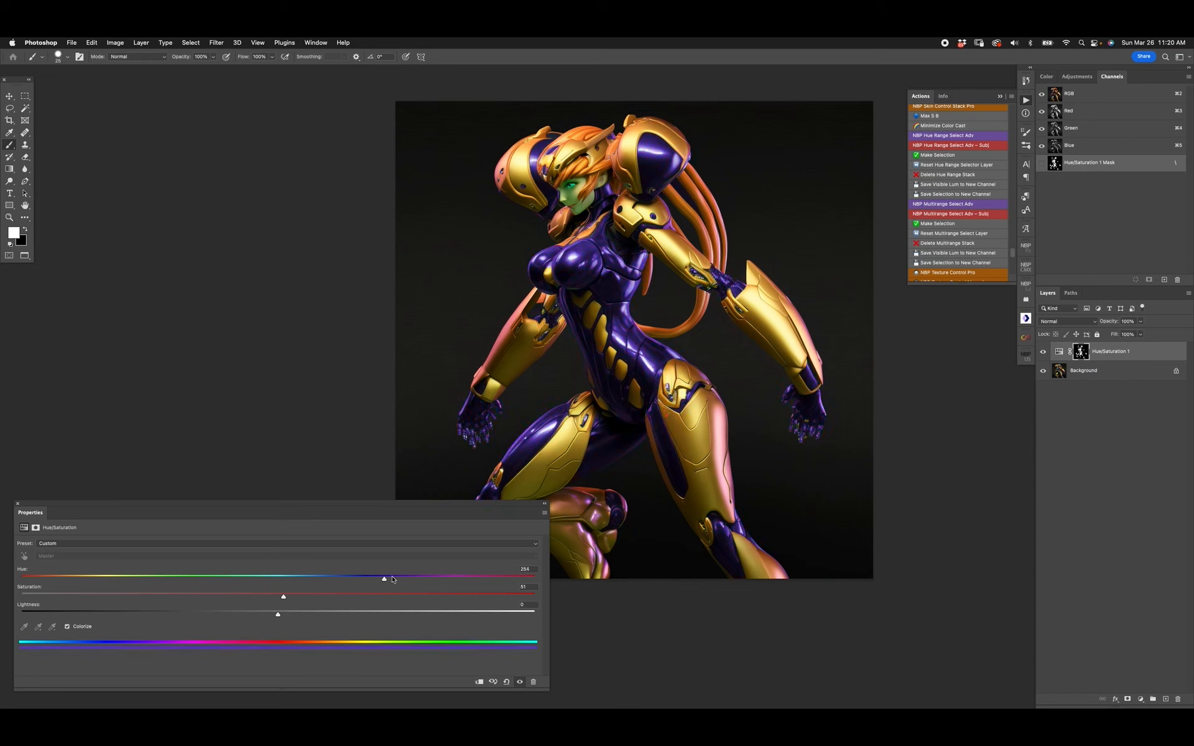
click(464, 579)
click(1043, 352)
click(1043, 353)
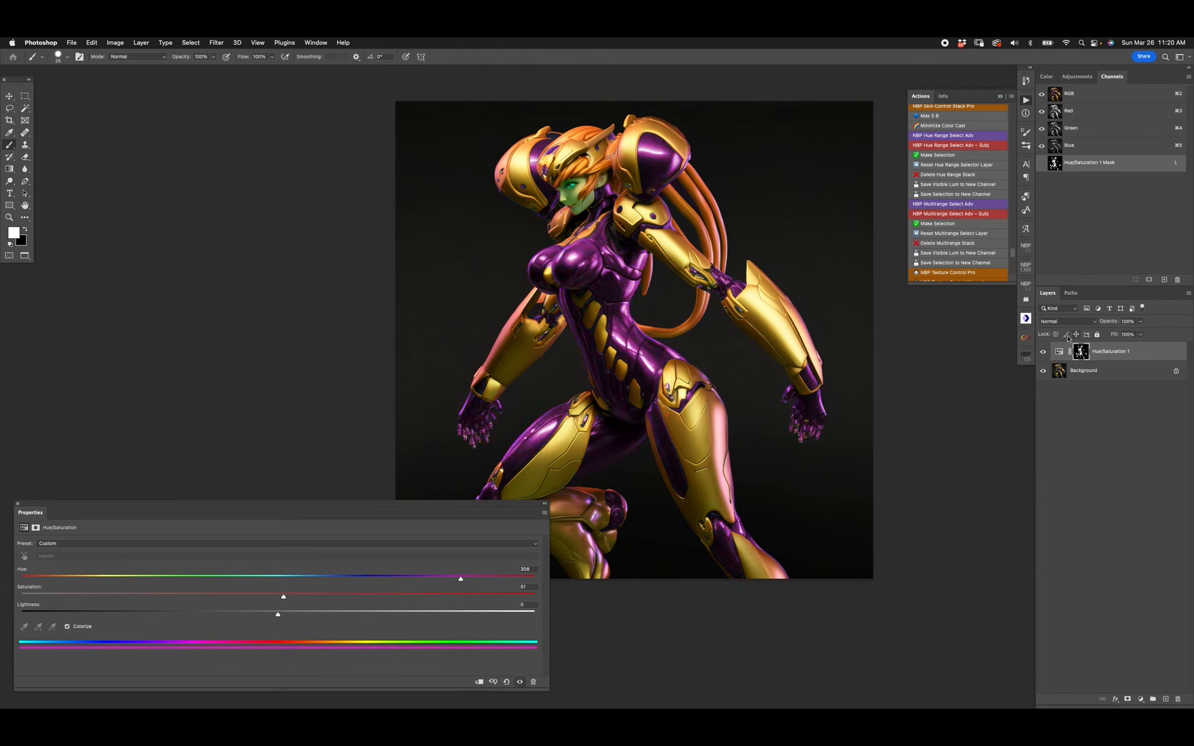
Add a Curves adjustment layer masked with the Hue/Saturation mask's selection and apply the Increase Contrast (RGB) preset
super+click(1082, 352)
click(1140, 698)
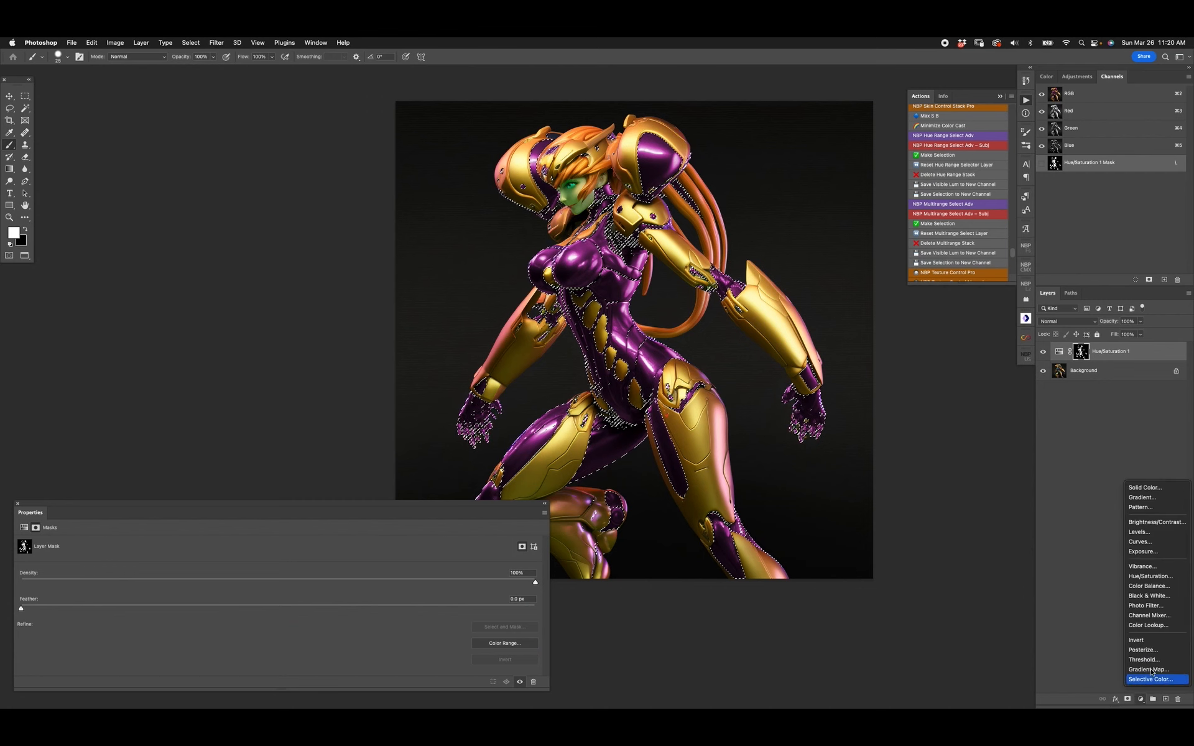
click(1156, 542)
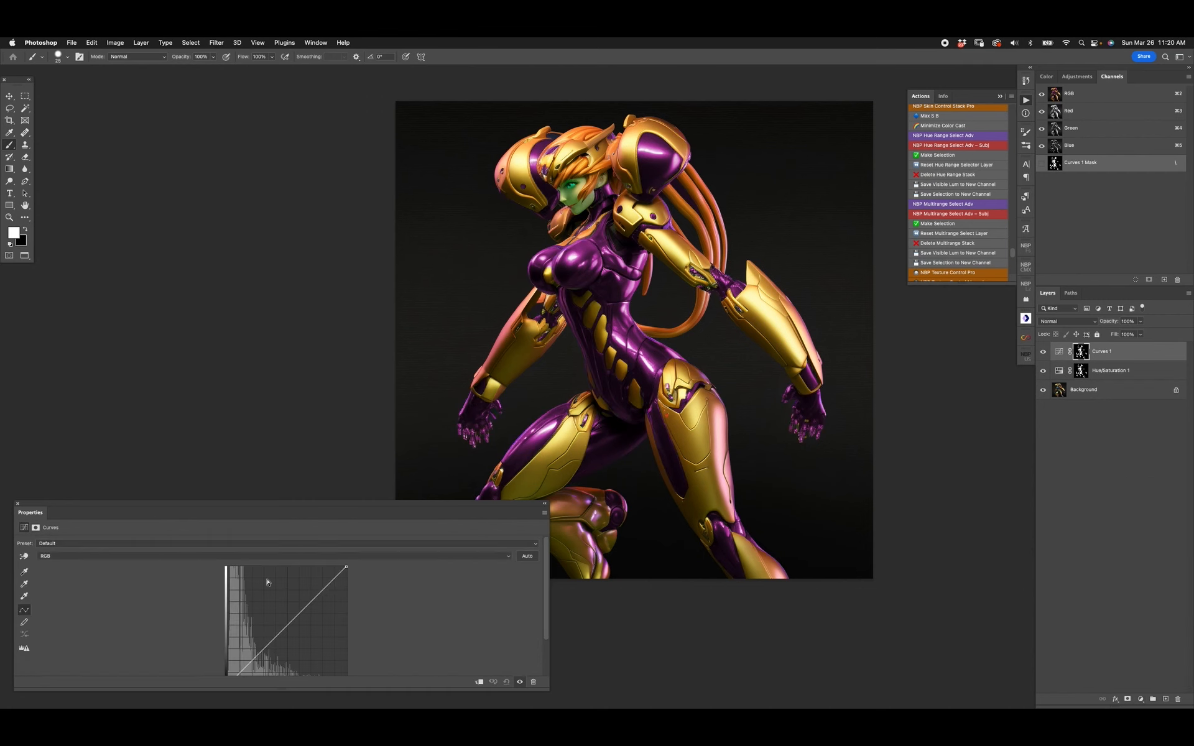
click(254, 543)
click(250, 577)
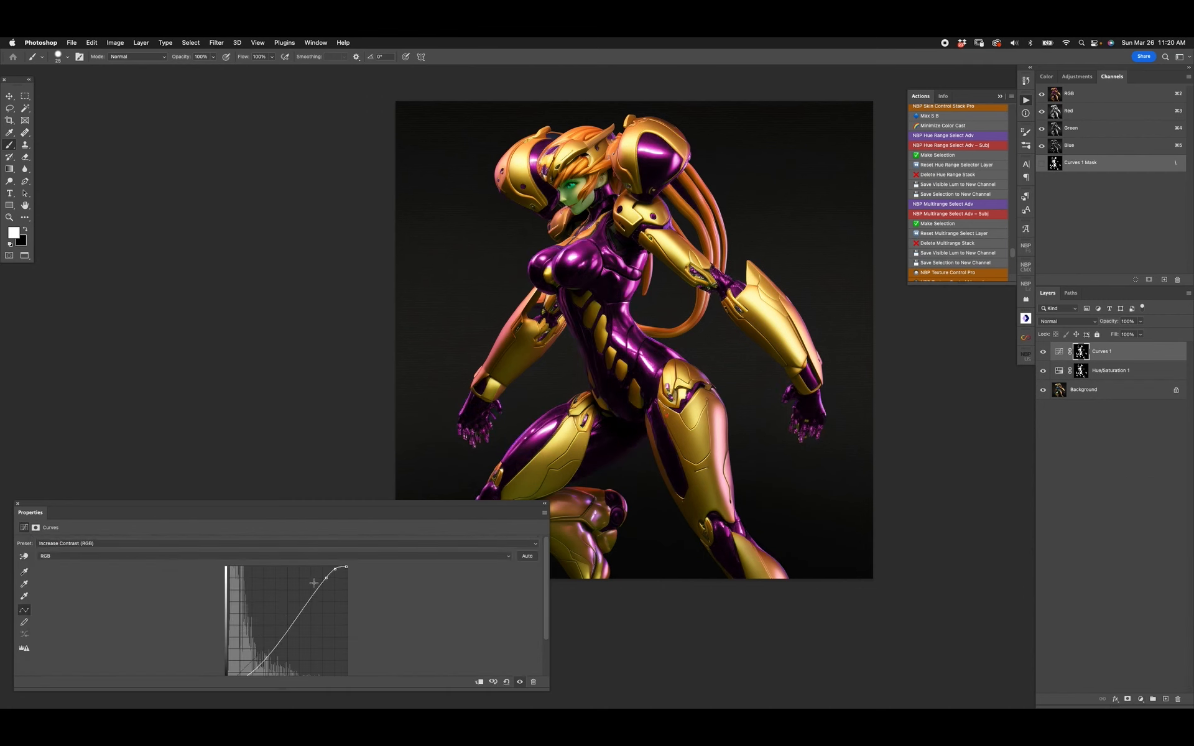
Brighten the curve's upper tones slightly by shifting its highlight point and set the Curves 1 layer's opacity to 60%
drag(548, 689, 276, 708)
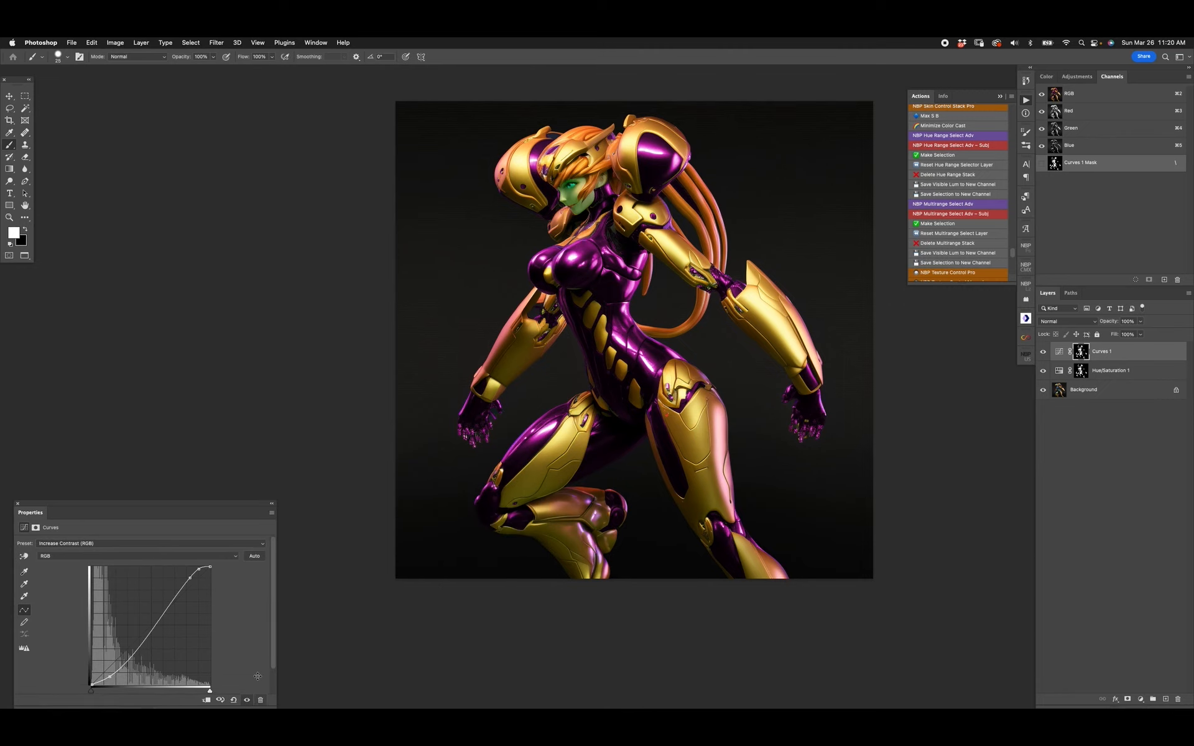
drag(198, 499, 198, 464)
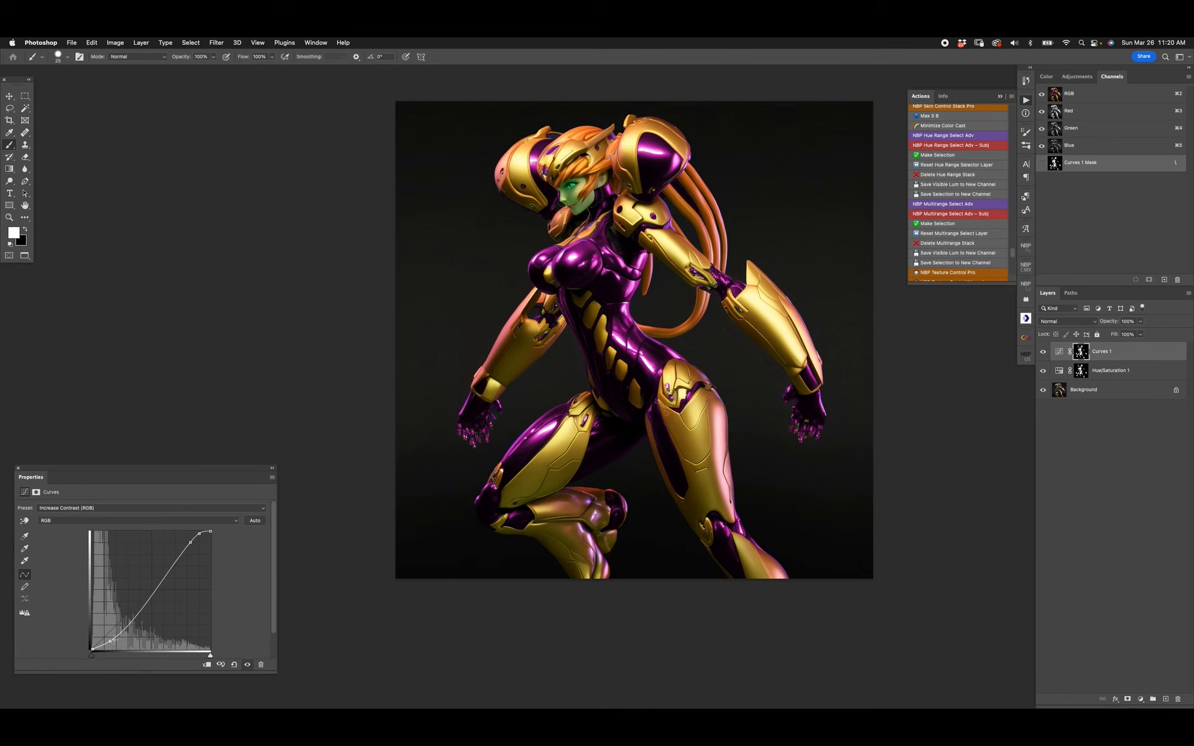
drag(190, 542, 184, 543)
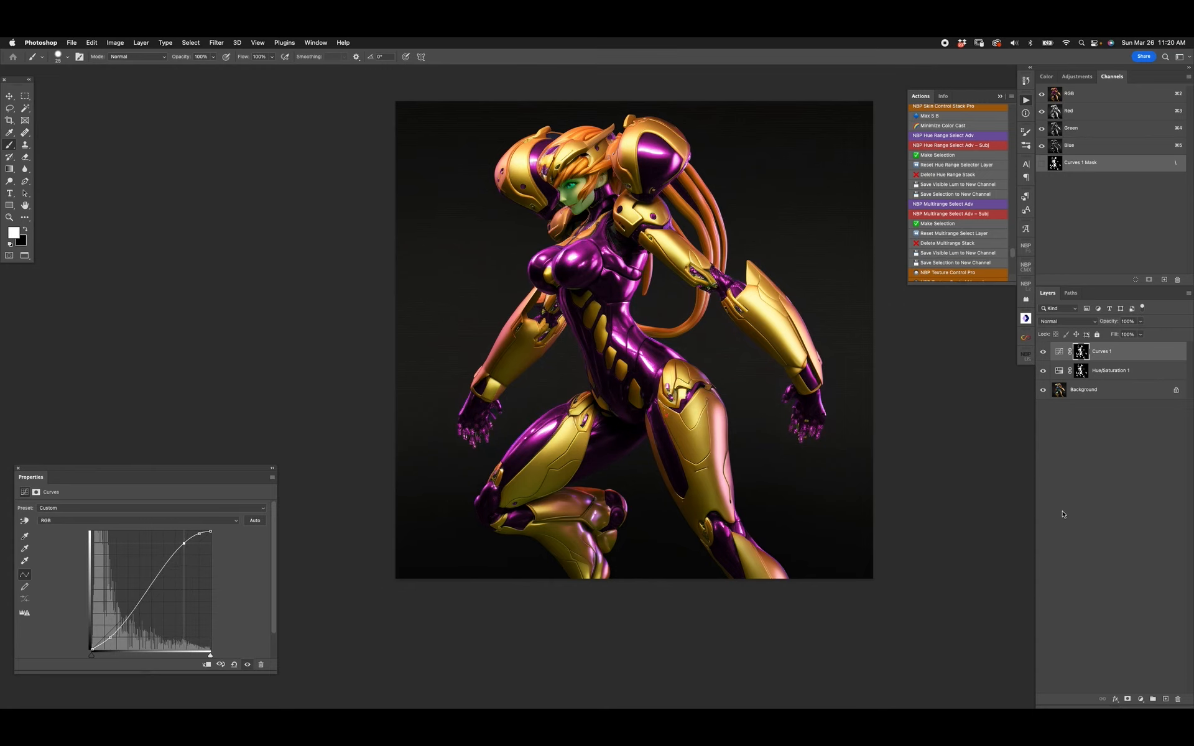
key(v)
key(6)
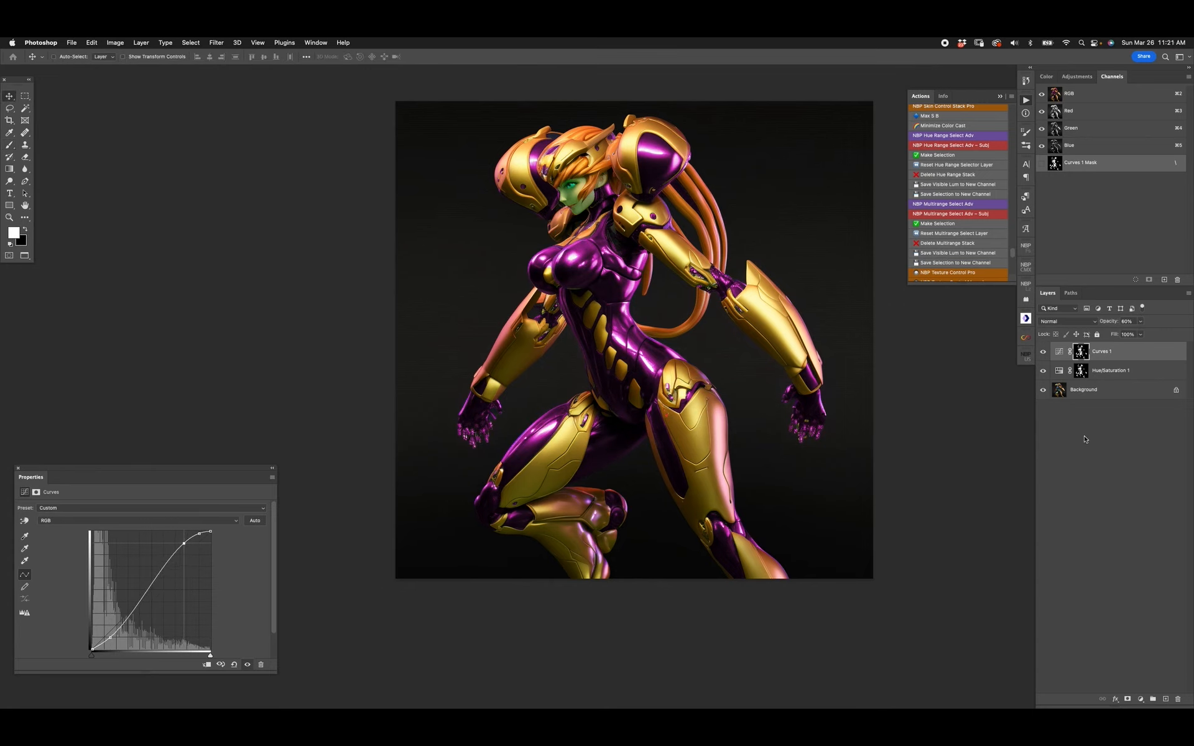
Add a Selective Color layer with a copy of the Curves 1 mask and set its Blacks to Cyan -10, Magenta -6 and Yellow +8
click(1140, 699)
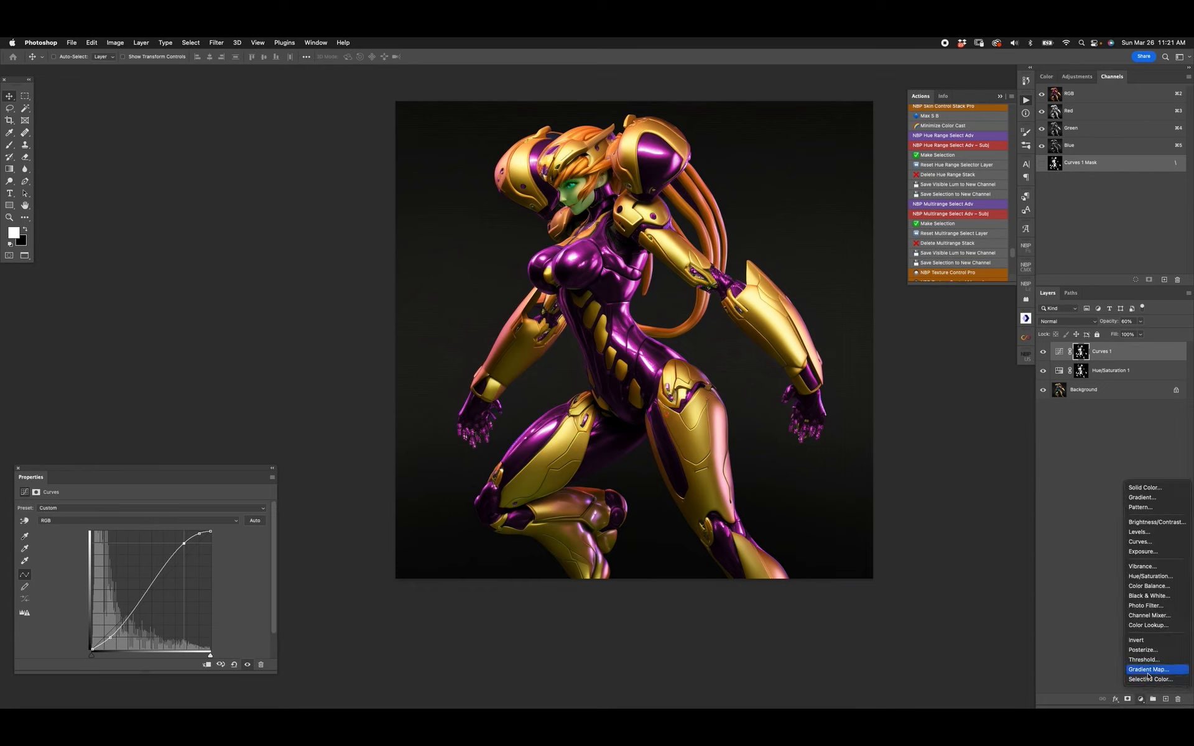
click(1149, 679)
drag(142, 556, 162, 556)
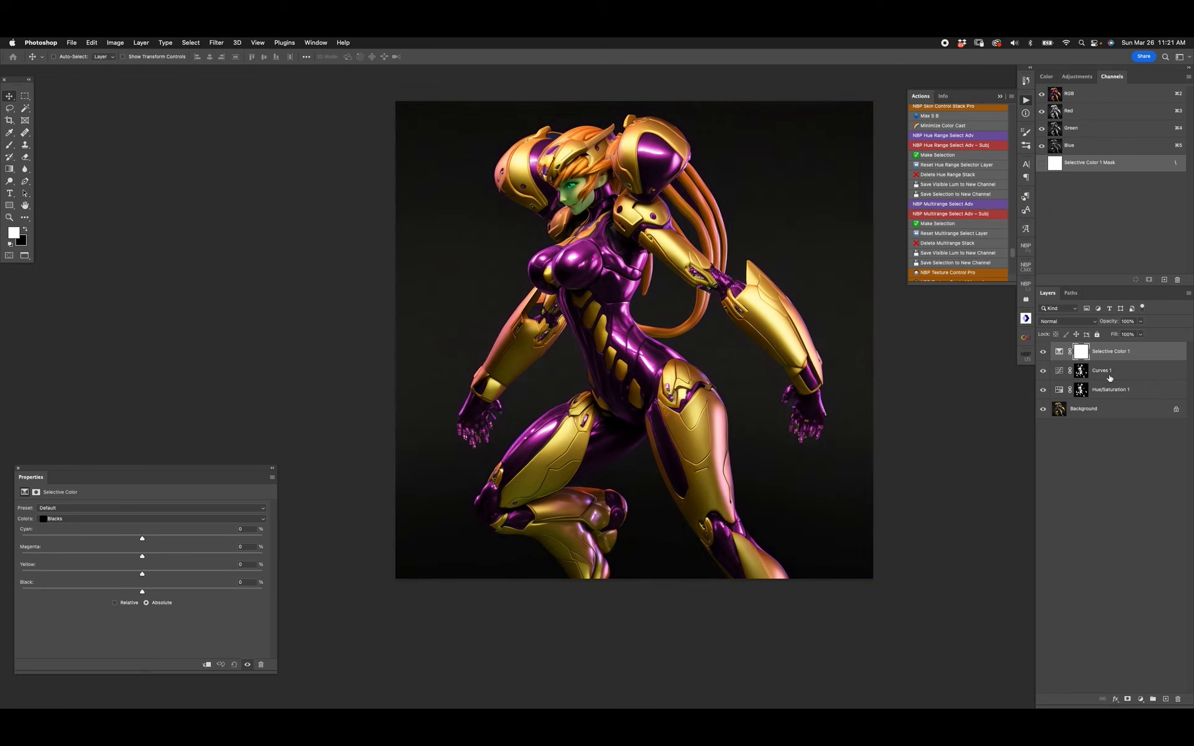
drag(1081, 370, 1080, 351)
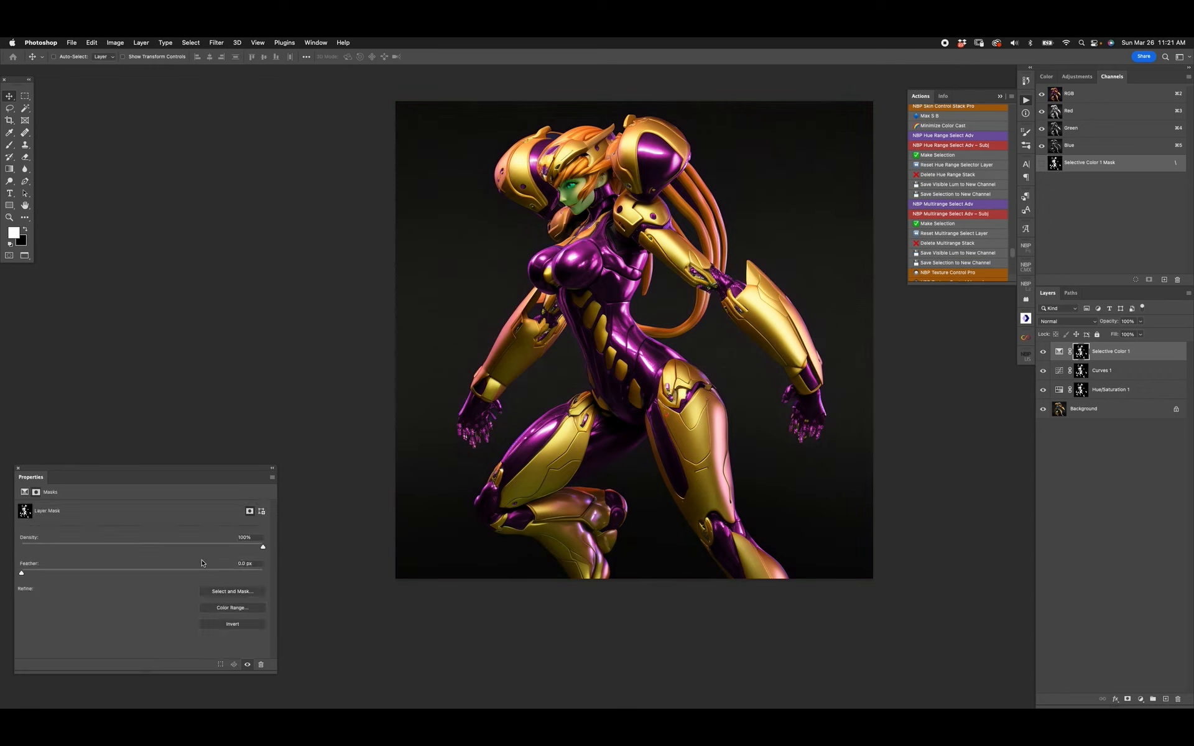
click(1060, 352)
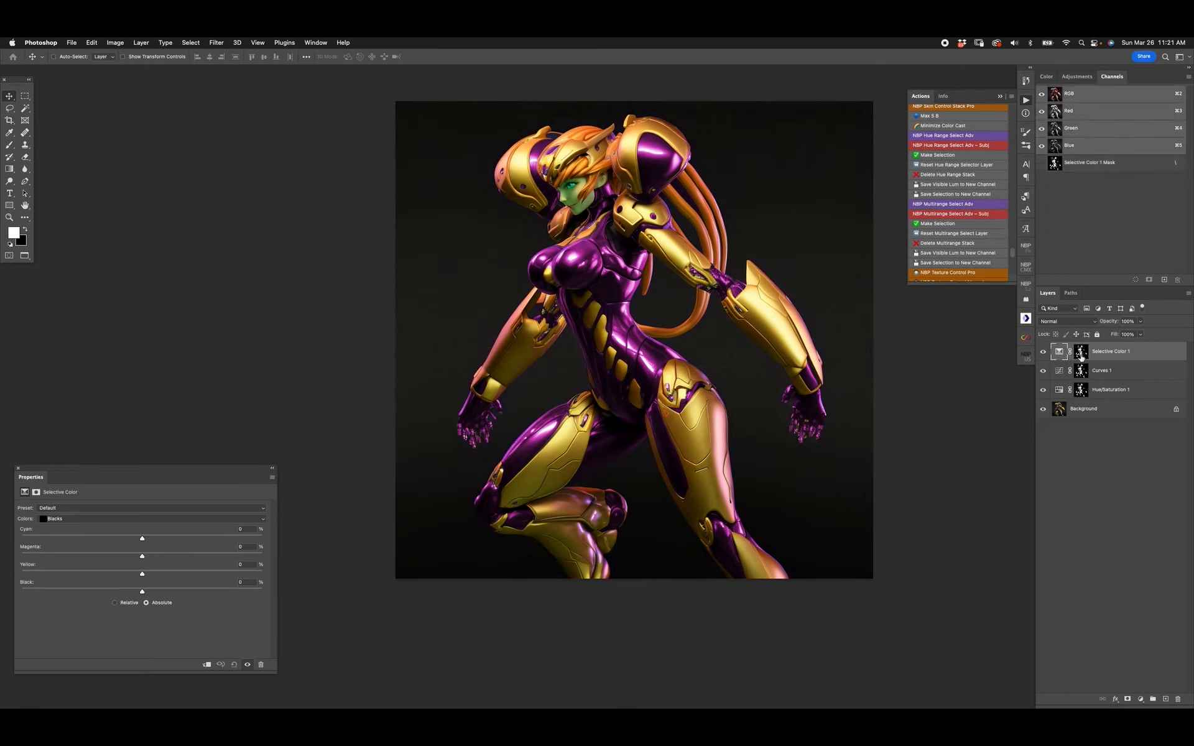
mouse_move(143, 555)
mouse_down()
mouse_move(170, 554)
mouse_move(112, 551)
mouse_move(136, 555)
mouse_move(134, 540)
mouse_move(152, 576)
mouse_up()
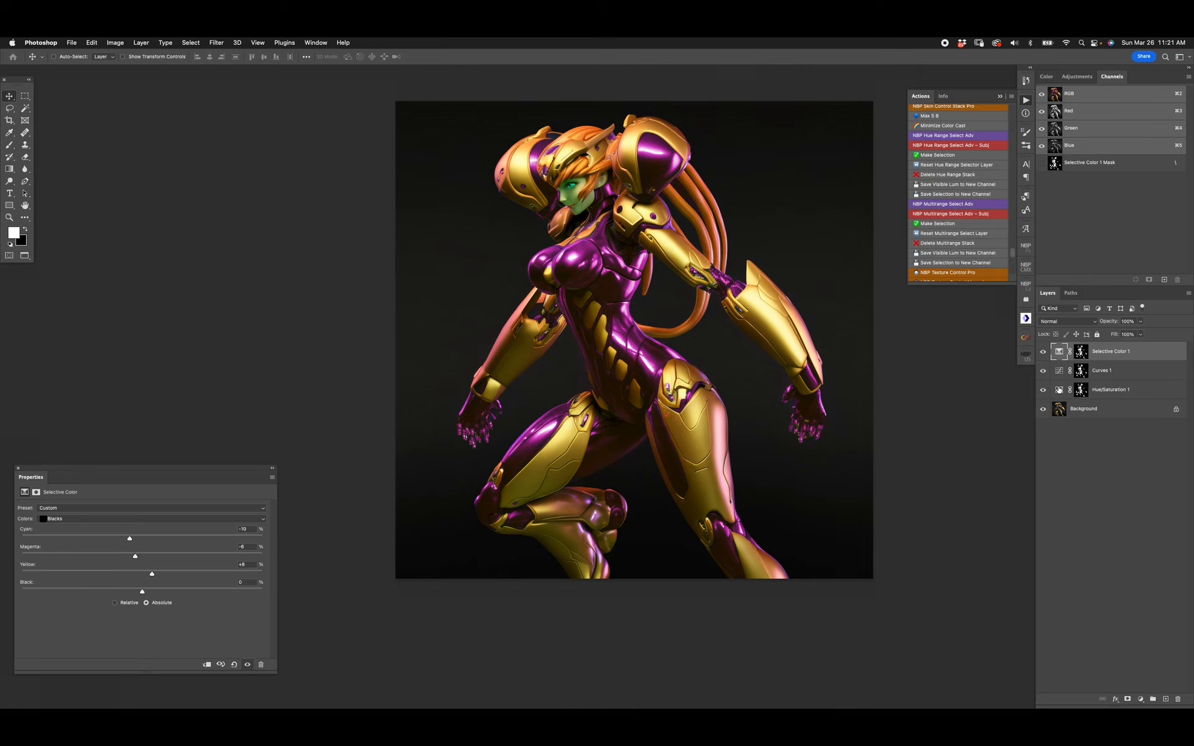
Try blue, green, gold (Hue 40) and purple (Hue 310) on the Hue/Saturation 1 layer and compare the result with the original image
click(1059, 390)
click(190, 542)
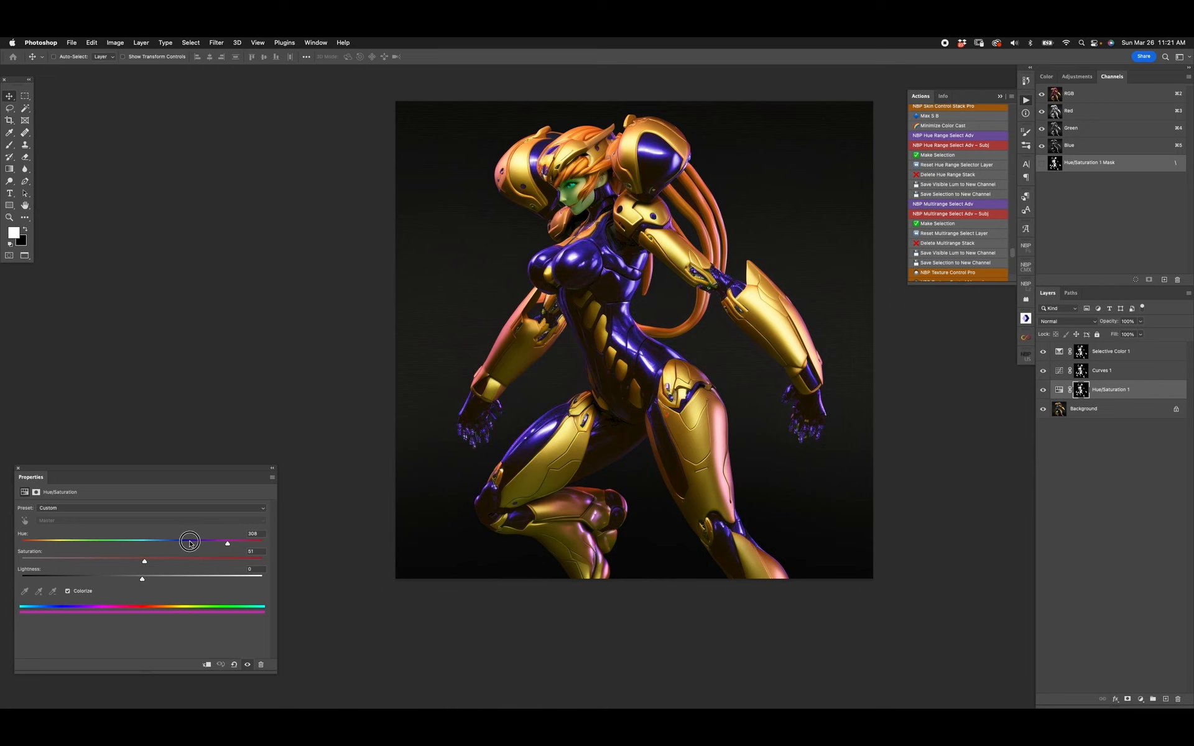
click(72, 542)
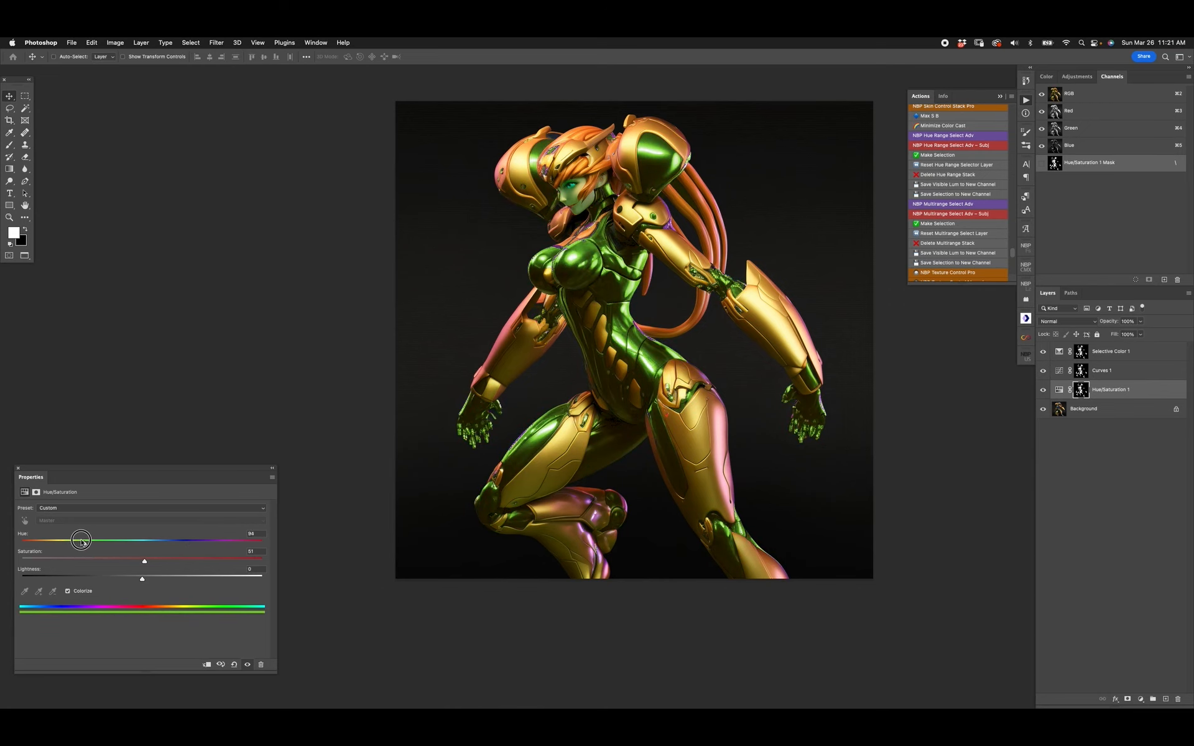
drag(72, 543, 48, 541)
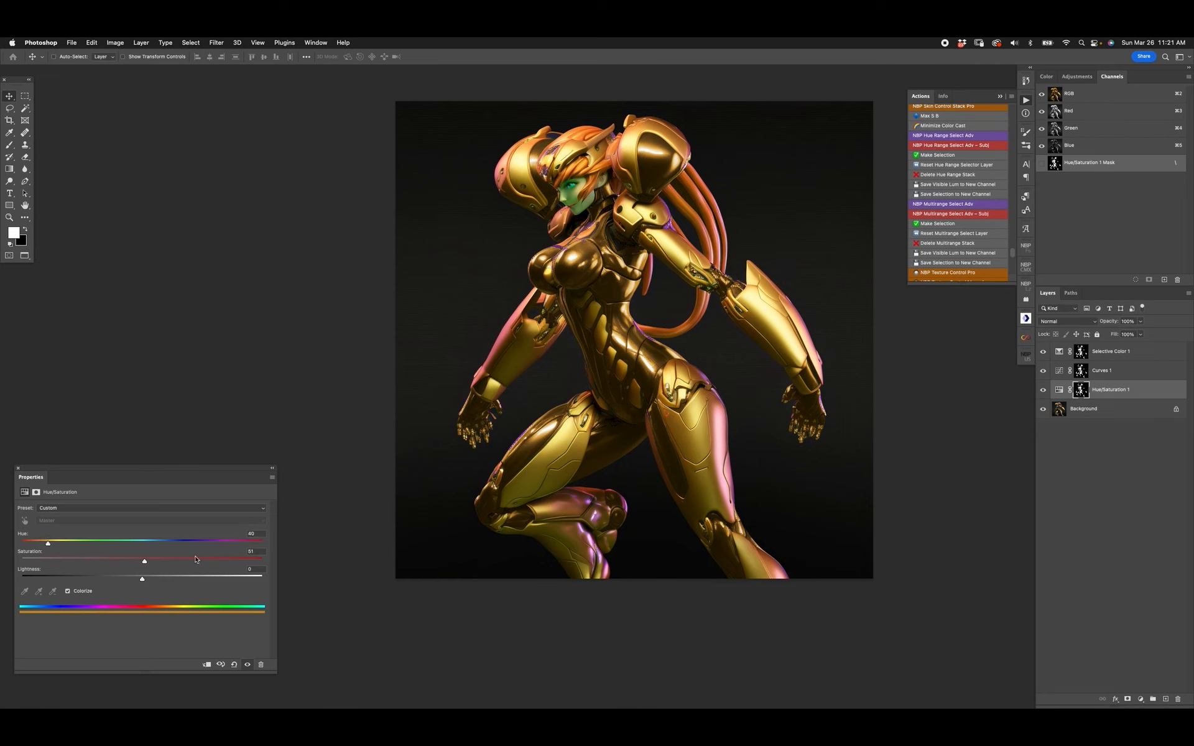
click(246, 542)
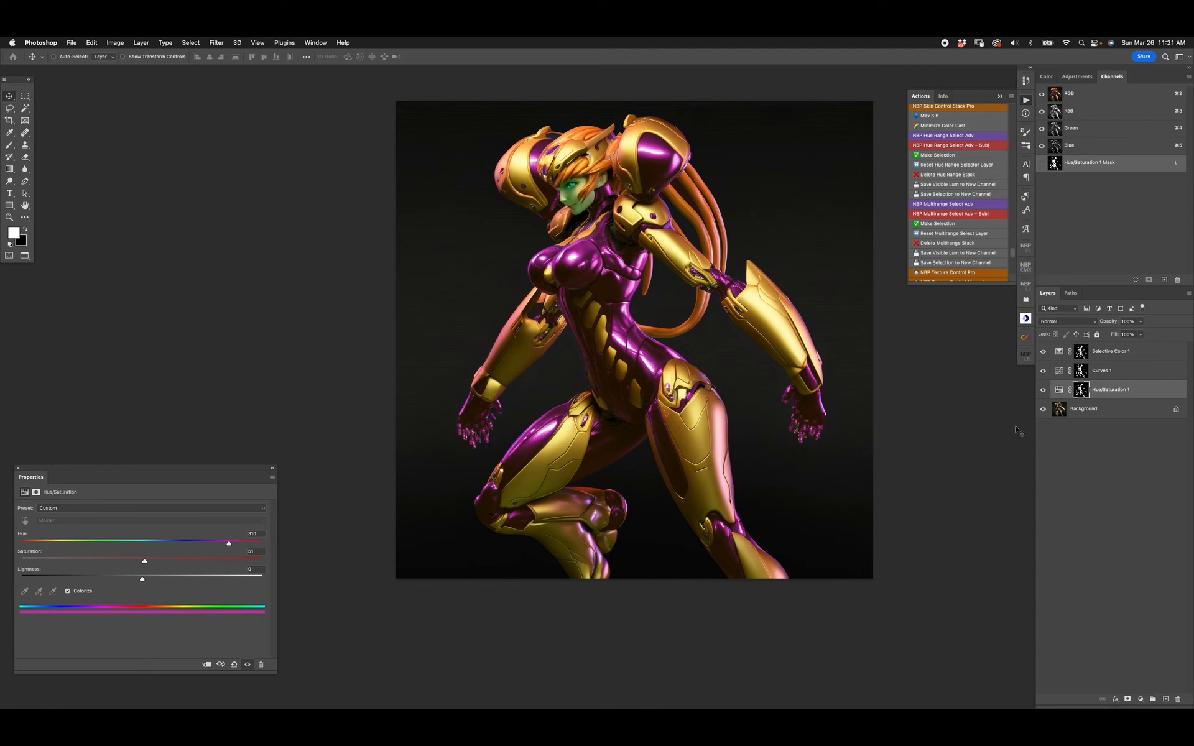
alt+click(1044, 409)
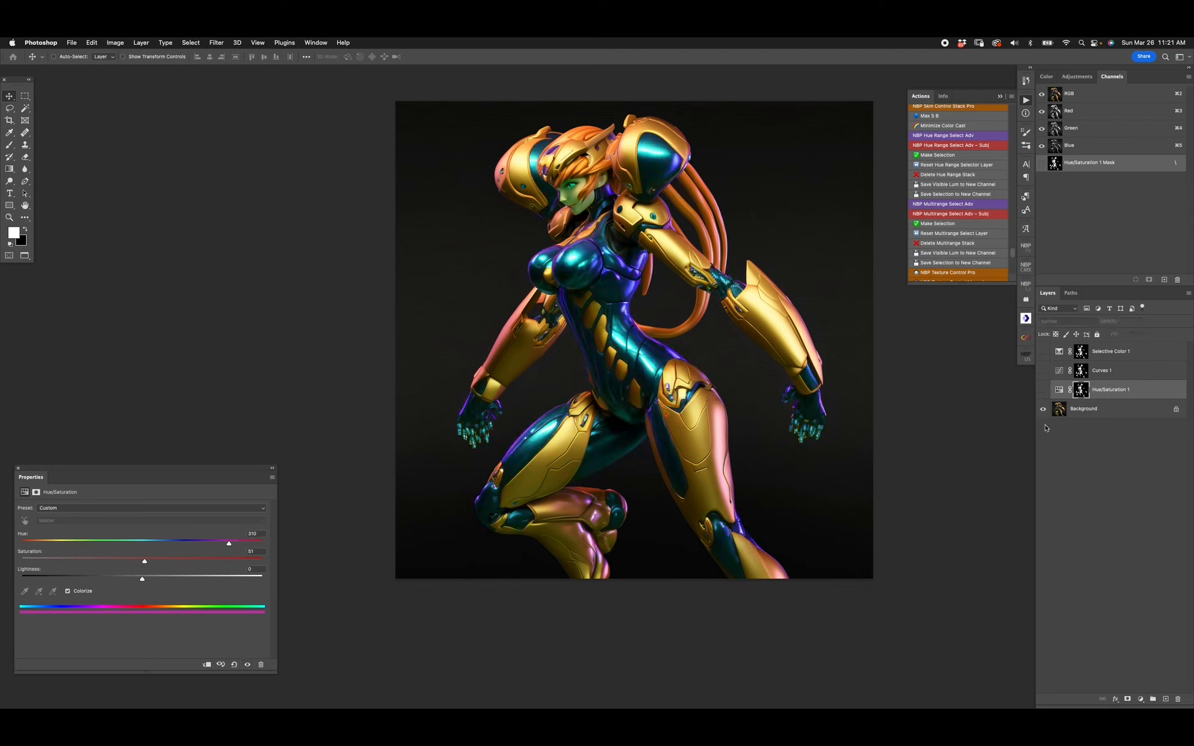
alt+click(1043, 408)
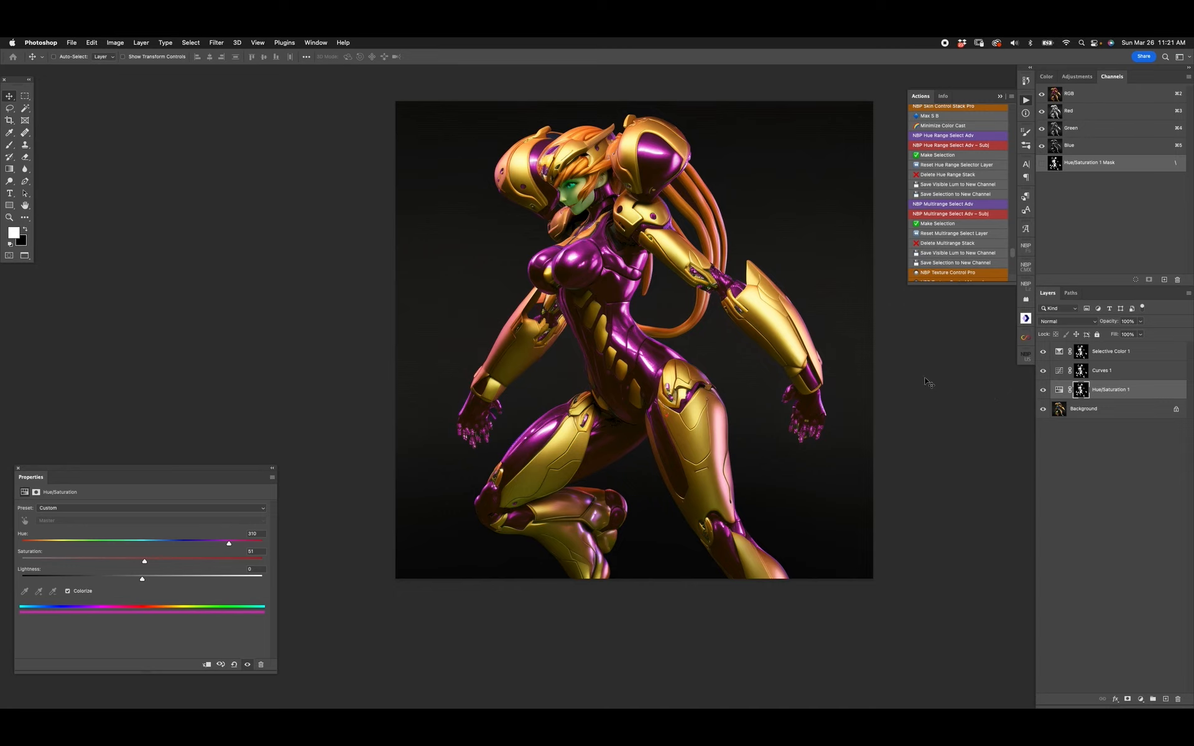
Set the Hue/Saturation 1 layer's Hue to 360 for a red suit and compare it with the original image
drag(229, 543, 263, 544)
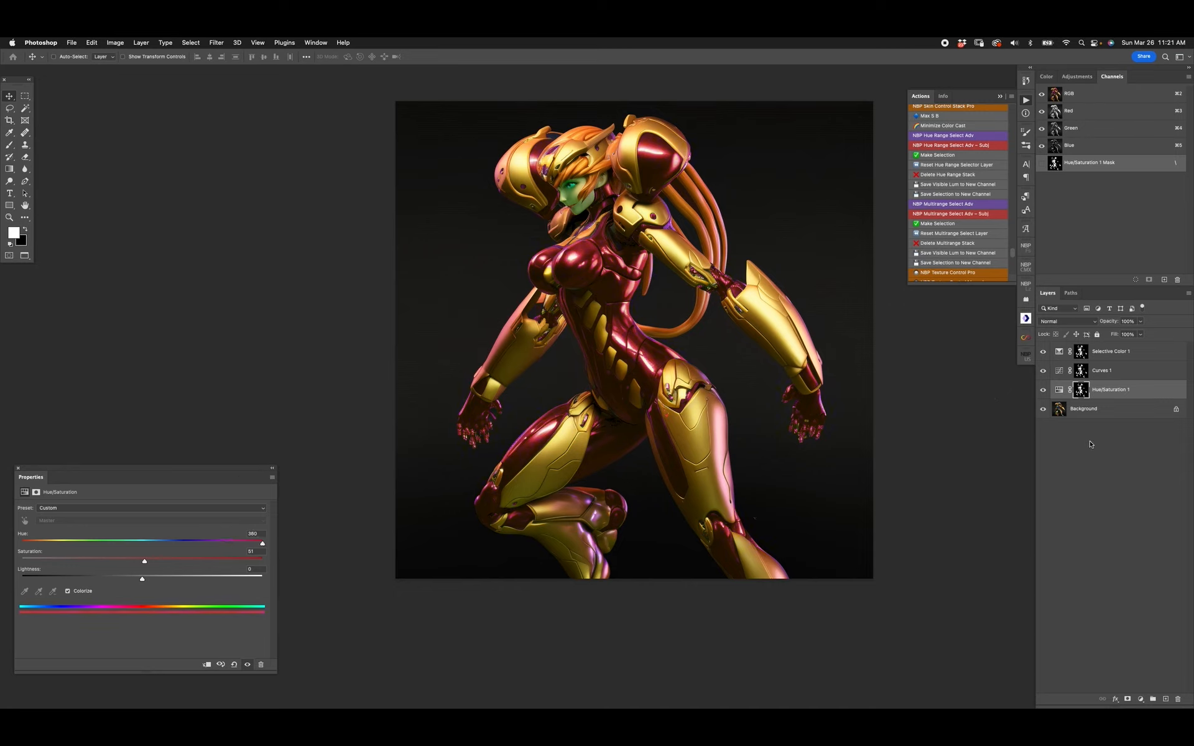
alt+click(1043, 410)
alt+click(1042, 411)
alt+click(1042, 409)
alt+click(1042, 409)
Protect the highlights on Hue/Saturation 1 by splitting the white end of Blend If's Underlying Layer range to about 190 / 255
double_click(1169, 389)
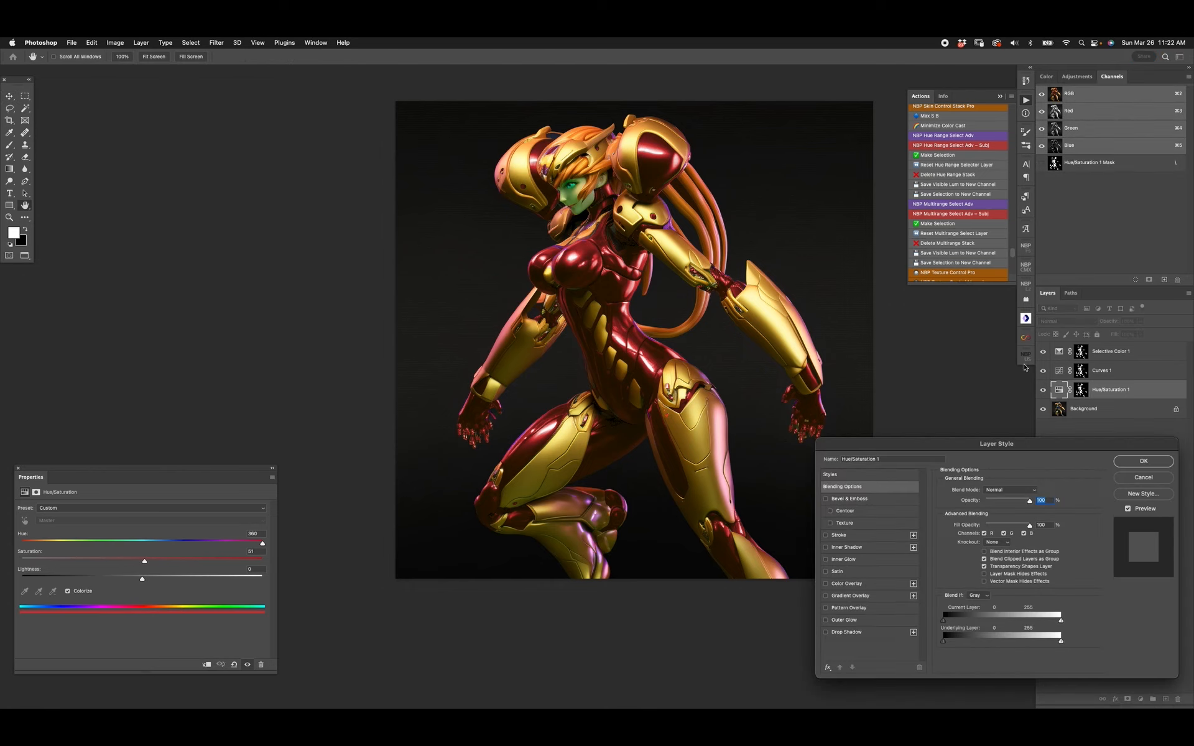
mouse_move(943, 640)
mouse_down()
mouse_move(999, 638)
mouse_move(936, 634)
mouse_up()
drag(1057, 643, 1011, 641)
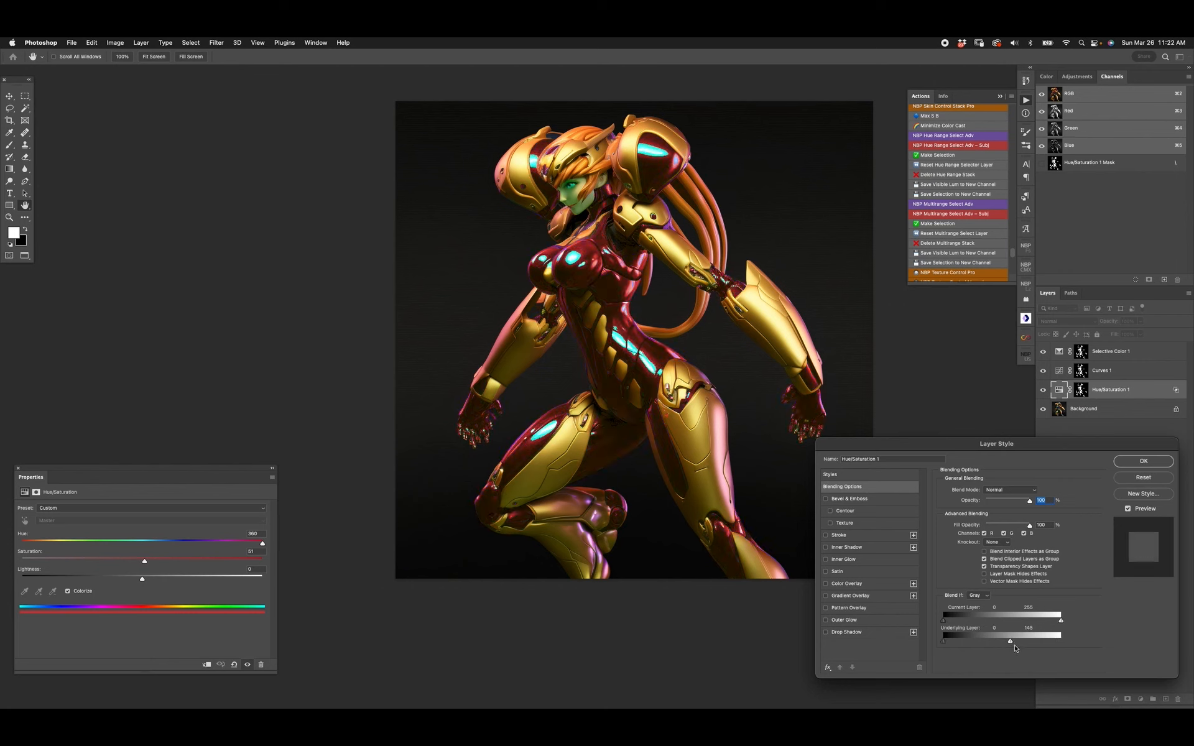
mouse_move(1011, 642)
mouse_down()
mouse_move(986, 643)
mouse_move(1061, 636)
mouse_move(990, 641)
mouse_move(1032, 643)
mouse_up()
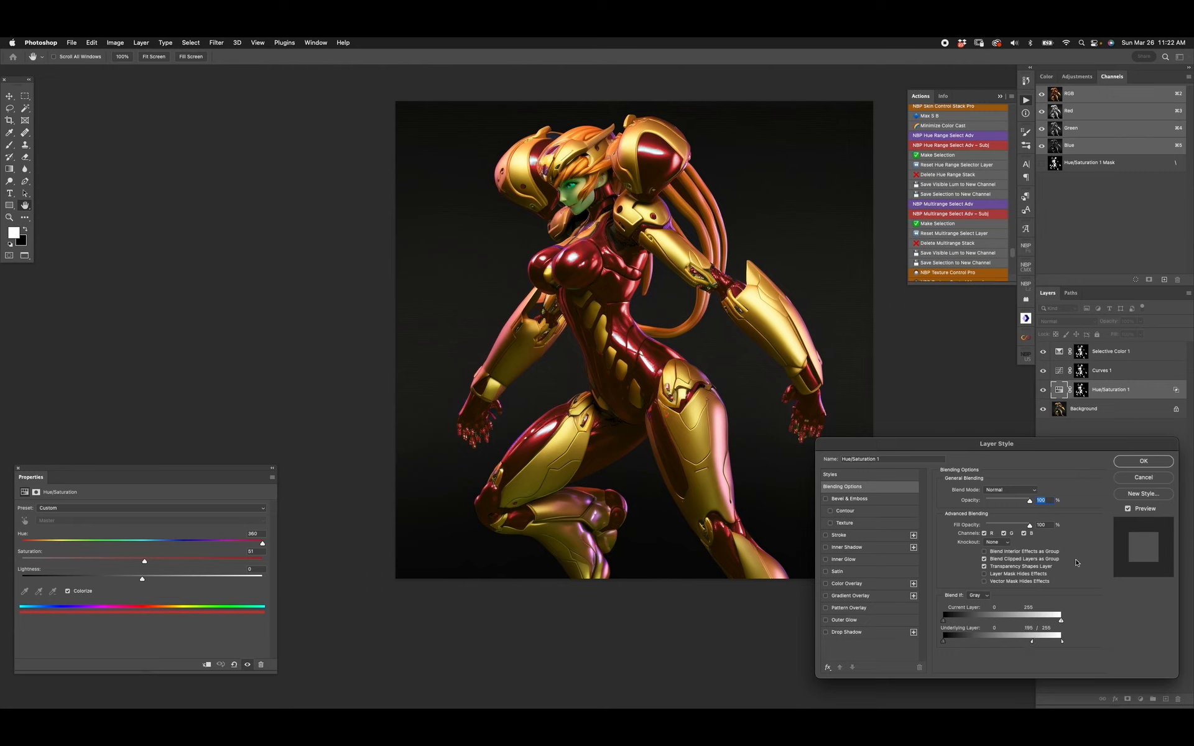
click(1142, 461)
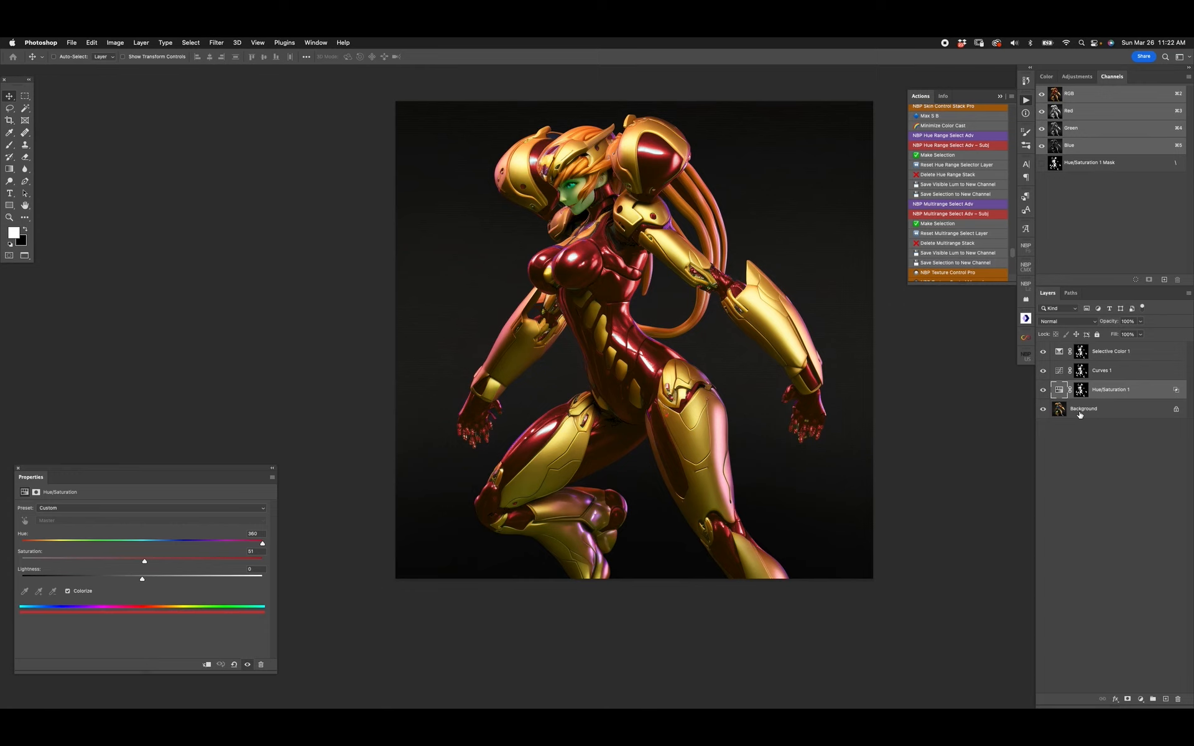
Delete the Hue/Saturation, Curves and Selective Color layers and make a Subject selection of the armored figure
shift+click(1104, 354)
key(Delete)
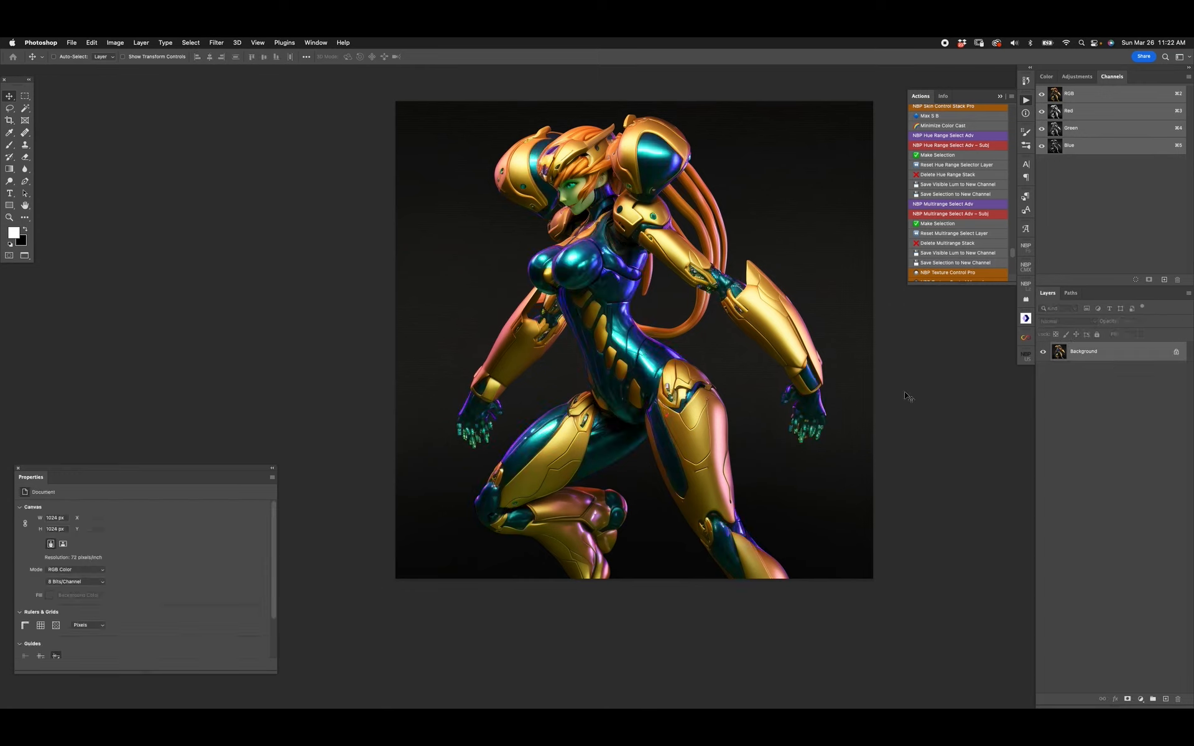
click(190, 42)
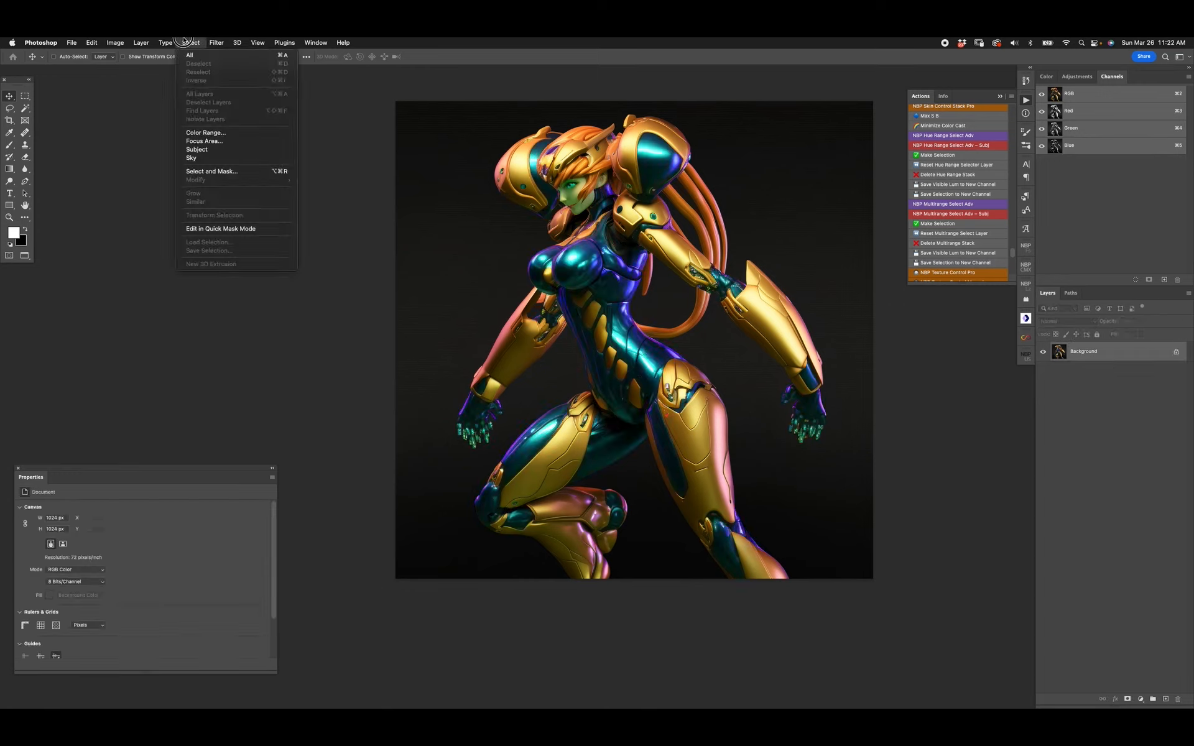
click(205, 147)
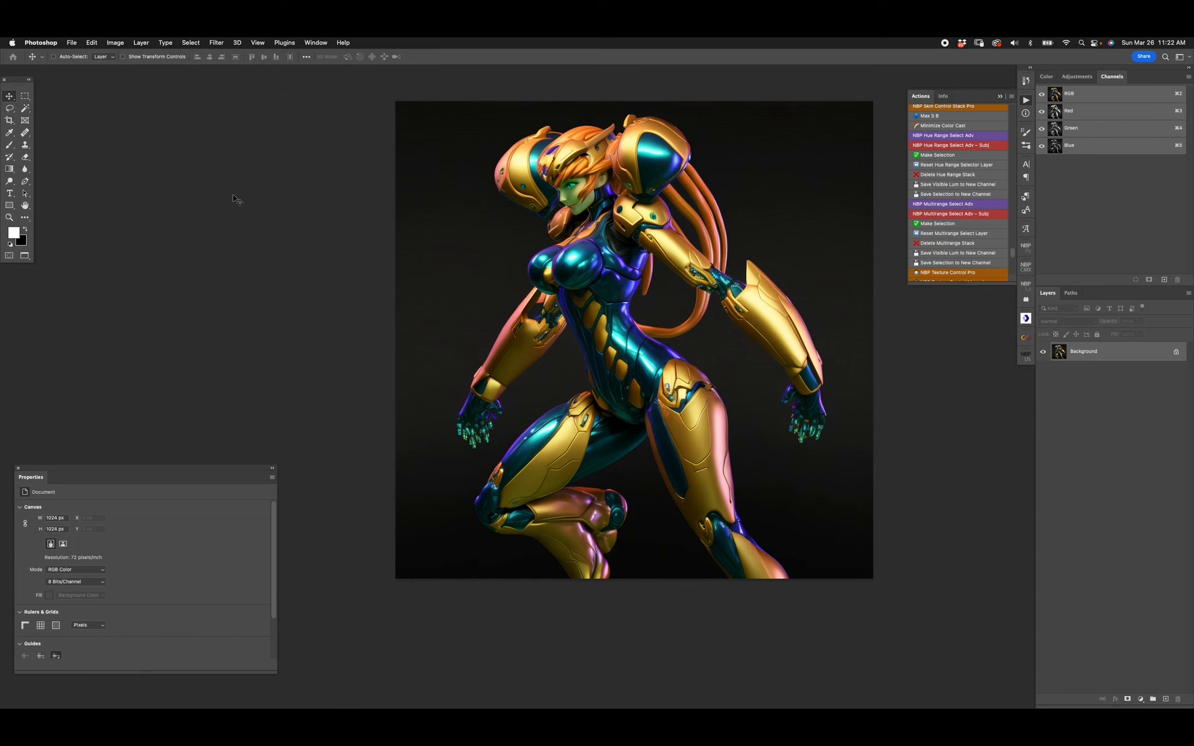
Try Color Range on the figure by sampling the teal torso armor and raising Fuzziness to 172
click(190, 42)
click(205, 128)
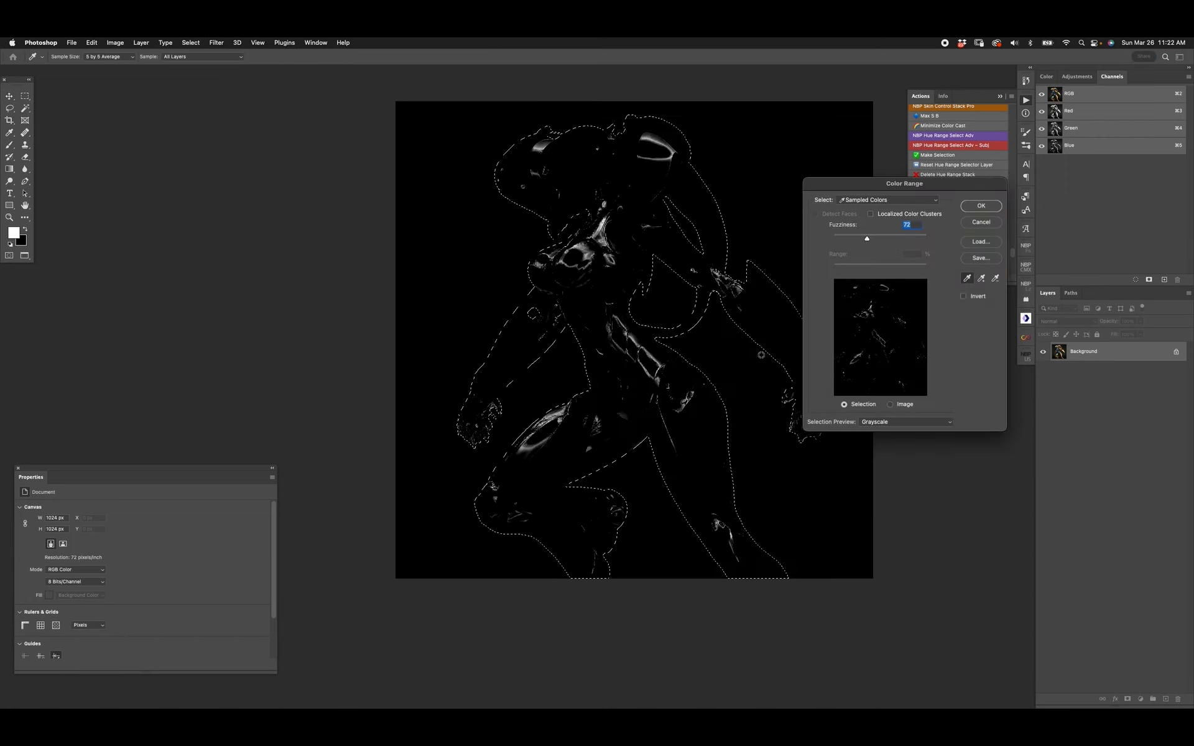
click(621, 328)
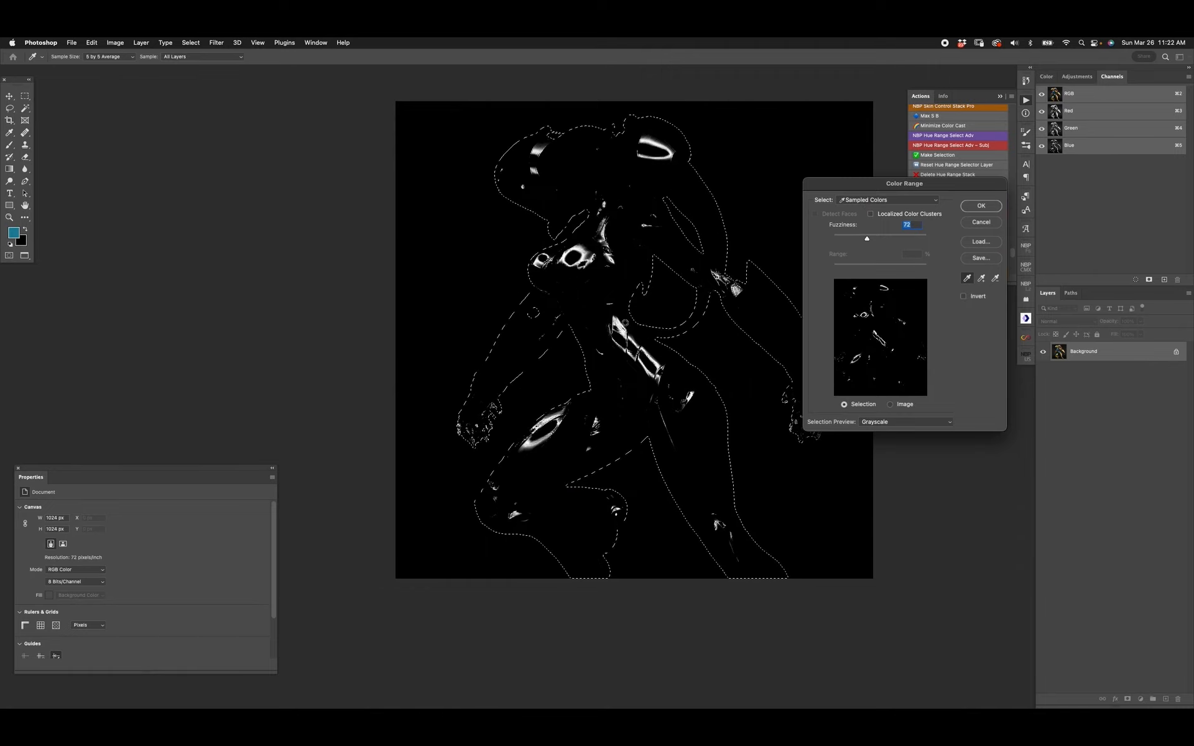
click(626, 333)
drag(867, 239, 914, 239)
click(981, 280)
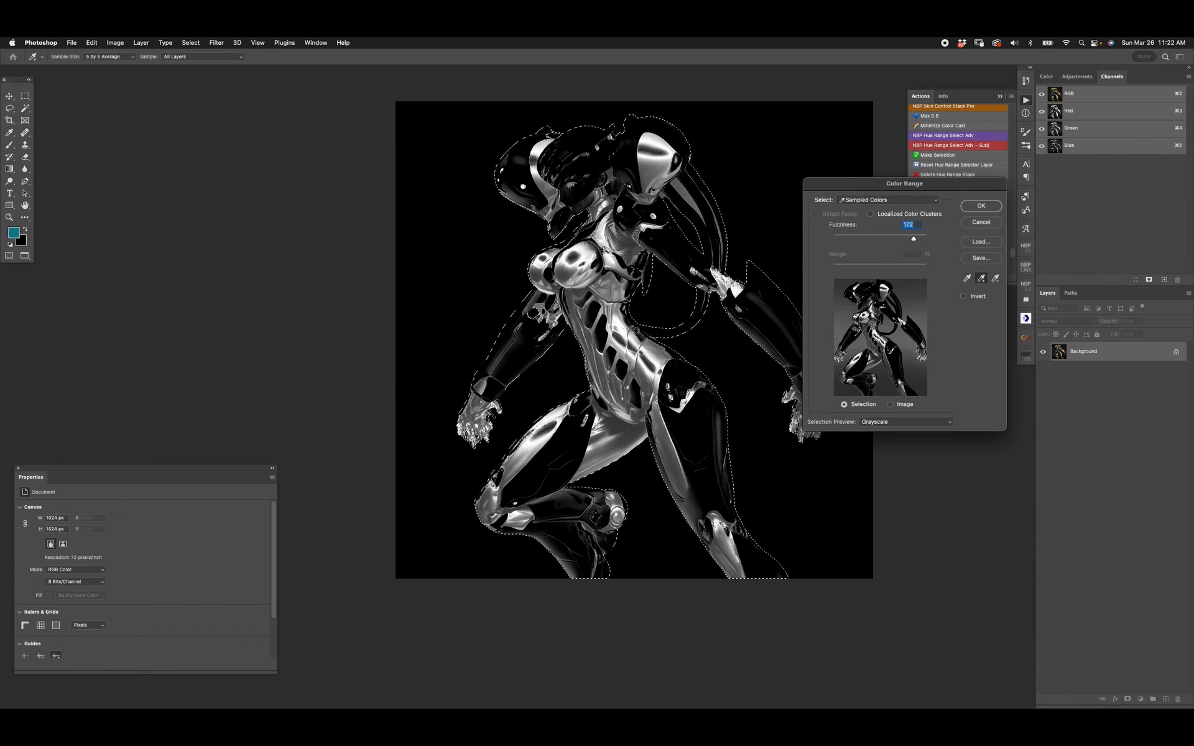
Try adding the suit's dark blue and bright teal areas to the Color Range sample with Fuzziness reduced to about 126
click(653, 368)
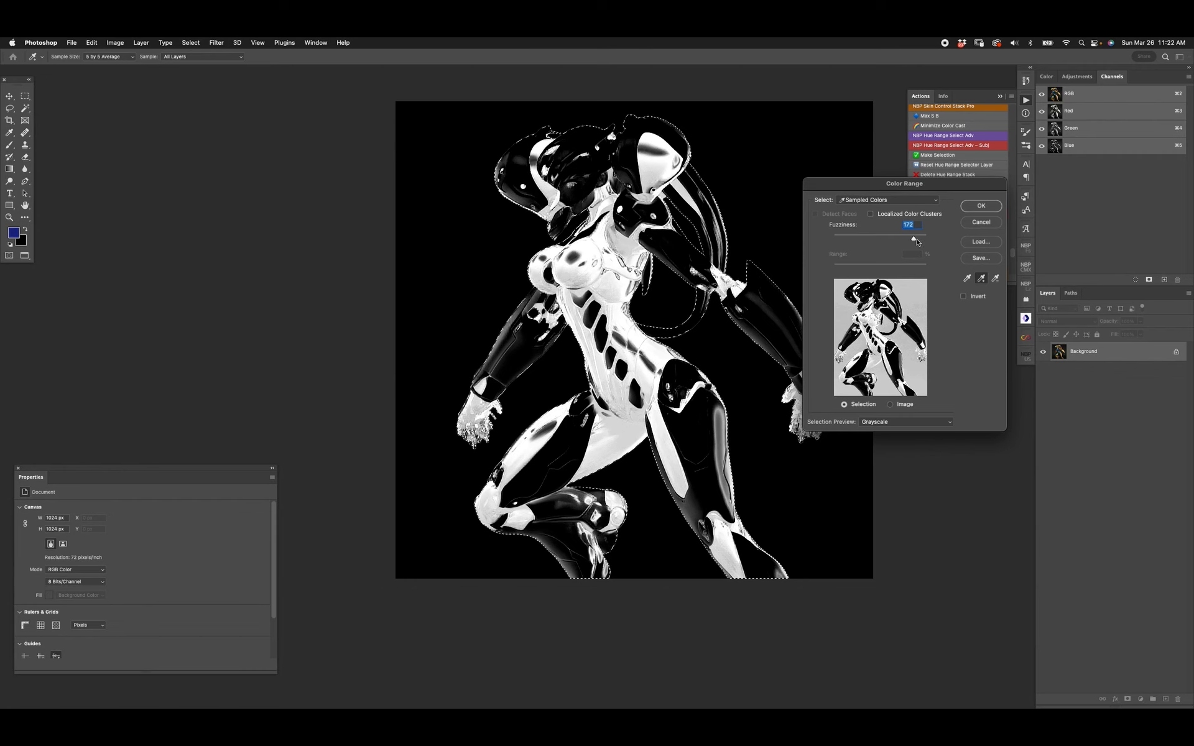
drag(914, 239, 892, 242)
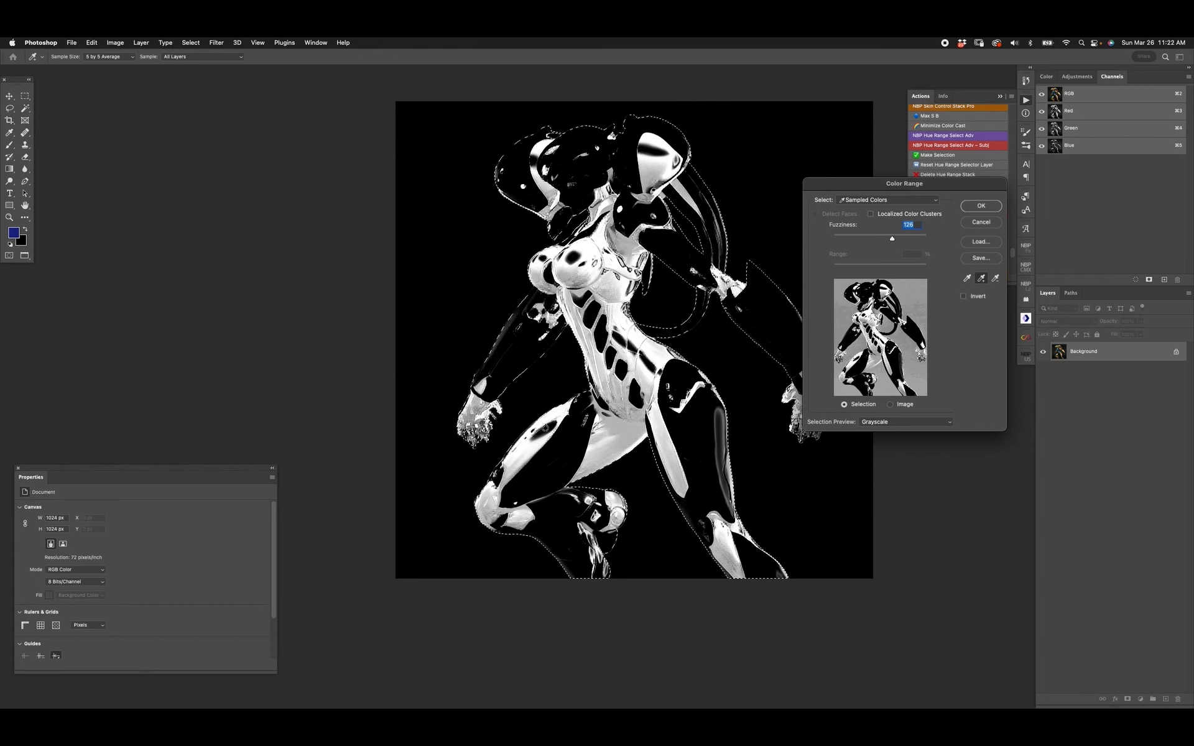
click(579, 437)
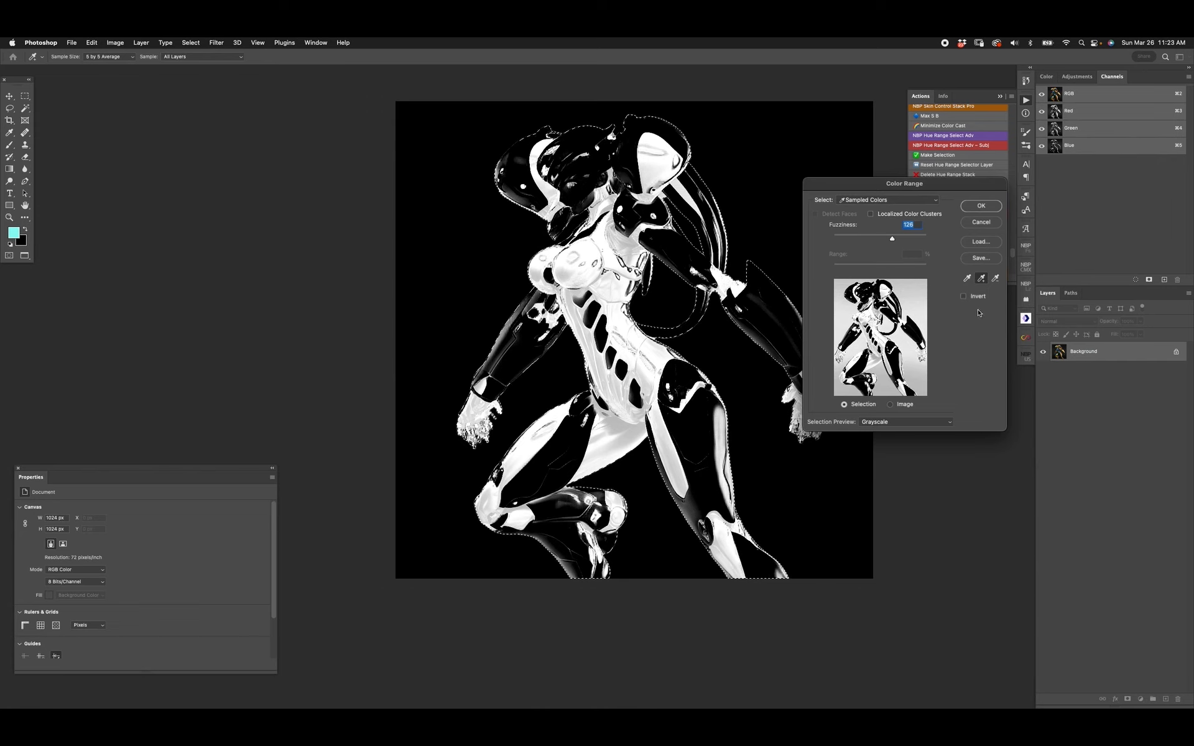
Review Color Range's preset color choices, such as Cyans and Blues, and cancel the dialog
click(879, 201)
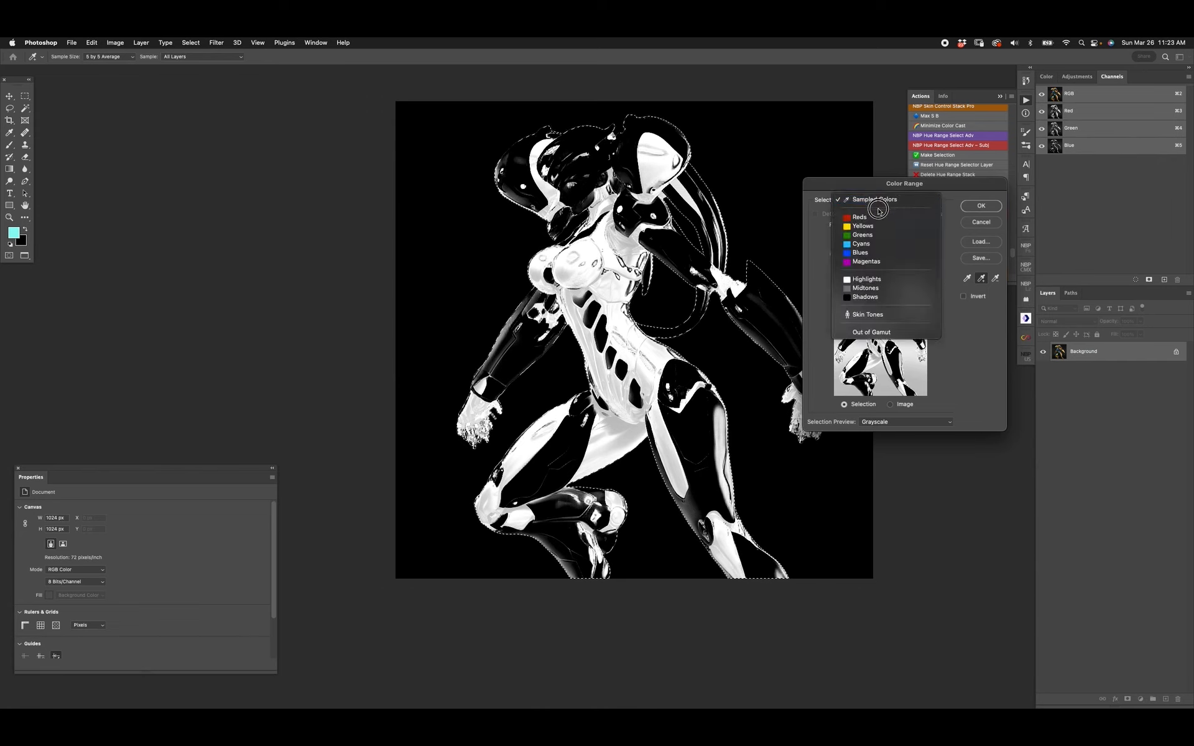
click(877, 249)
click(877, 200)
click(877, 190)
click(869, 203)
click(874, 190)
click(977, 222)
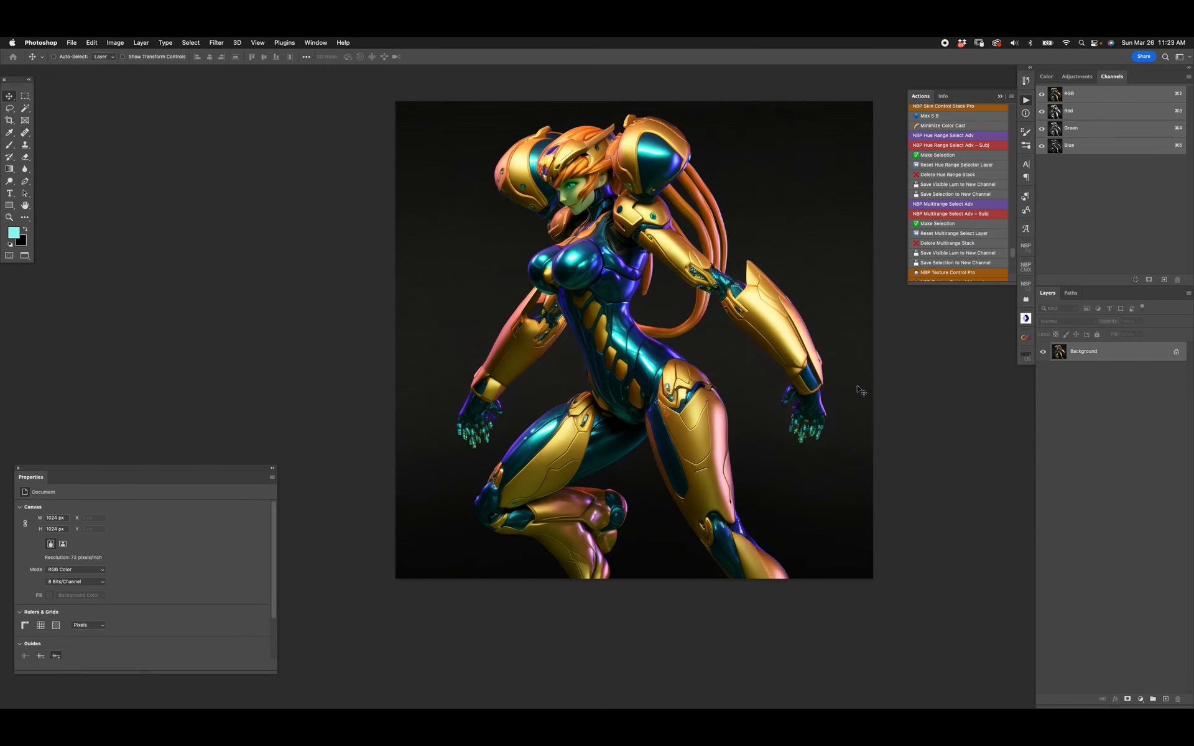
Try the Max S B action on a copy of the Background layer to examine the suit's hues up close, and delete the copy
key(super+j)
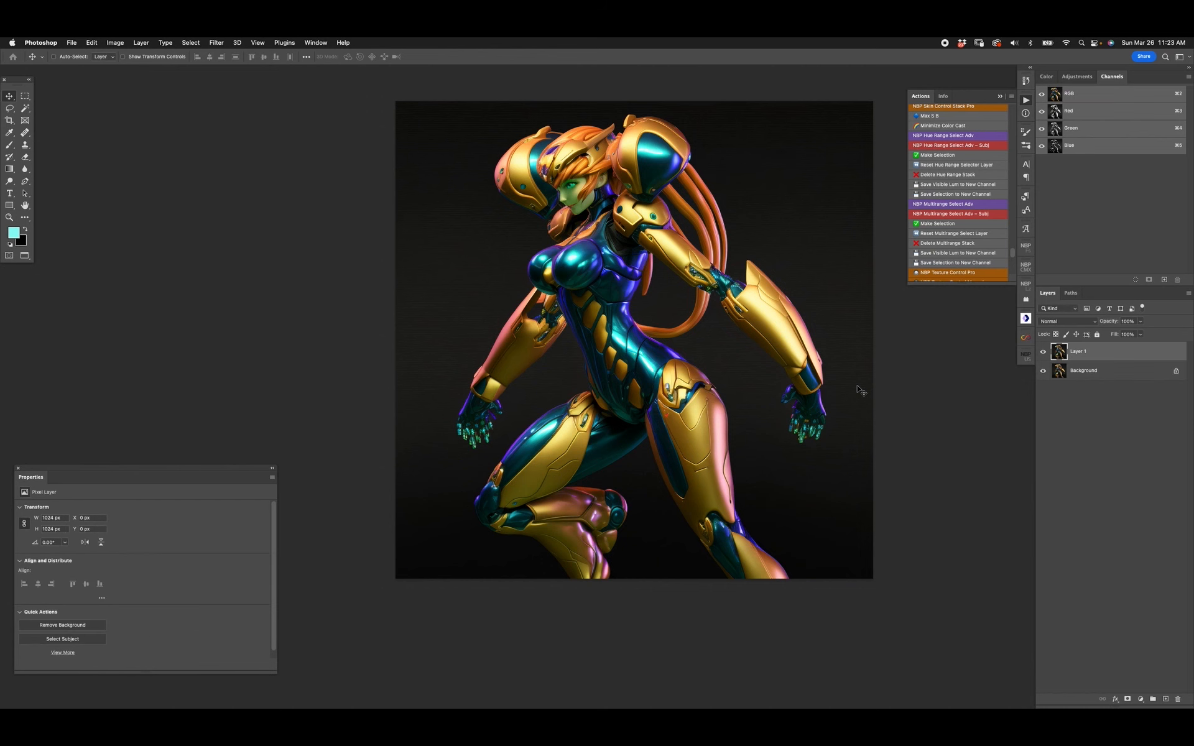
click(951, 117)
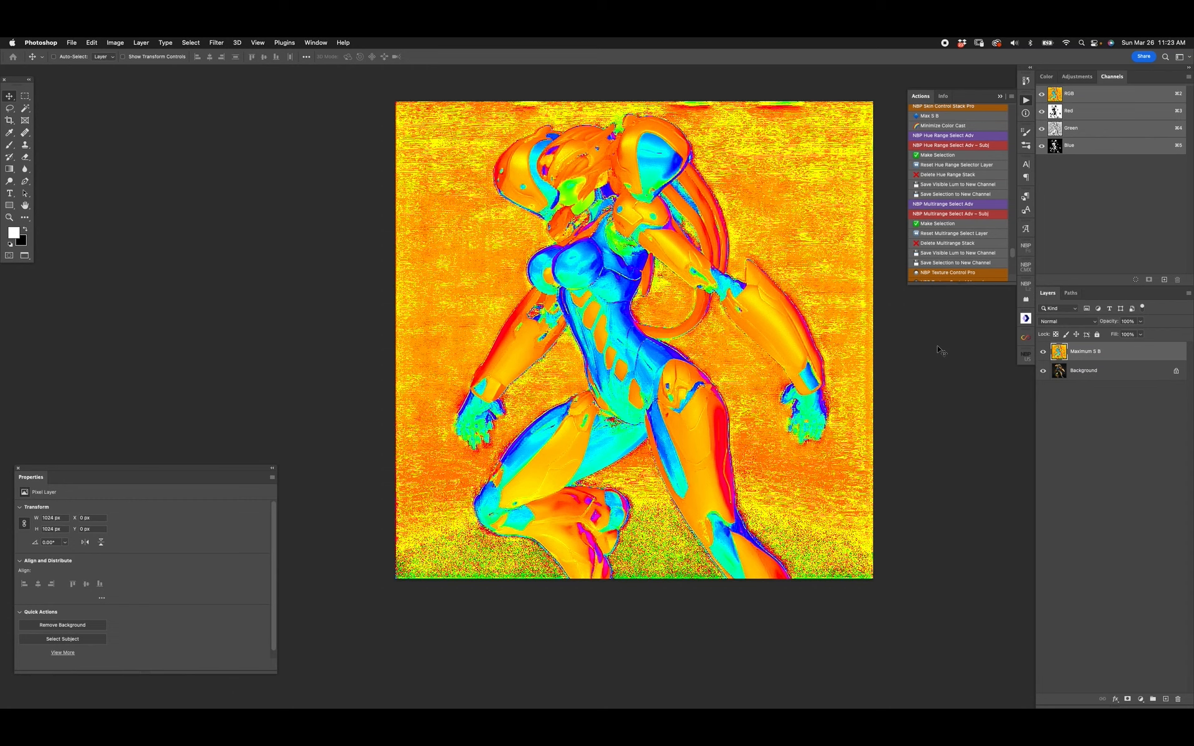
key(super+plus)
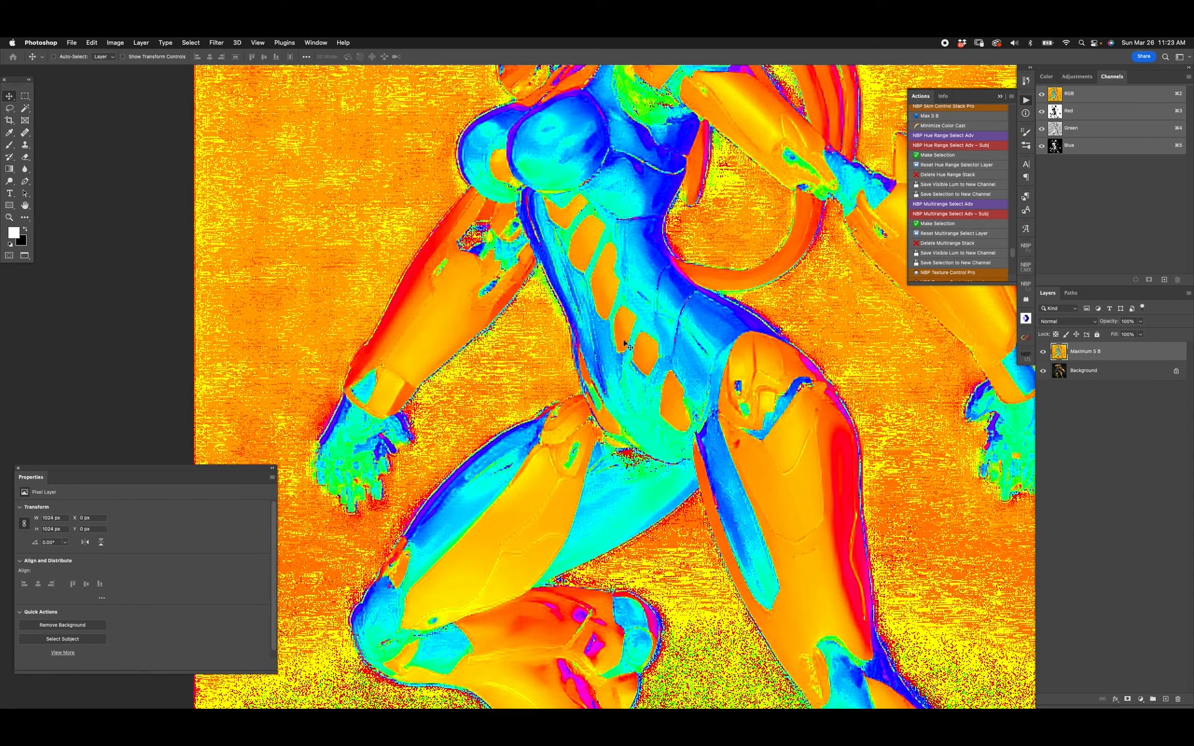
drag(649, 275, 623, 390)
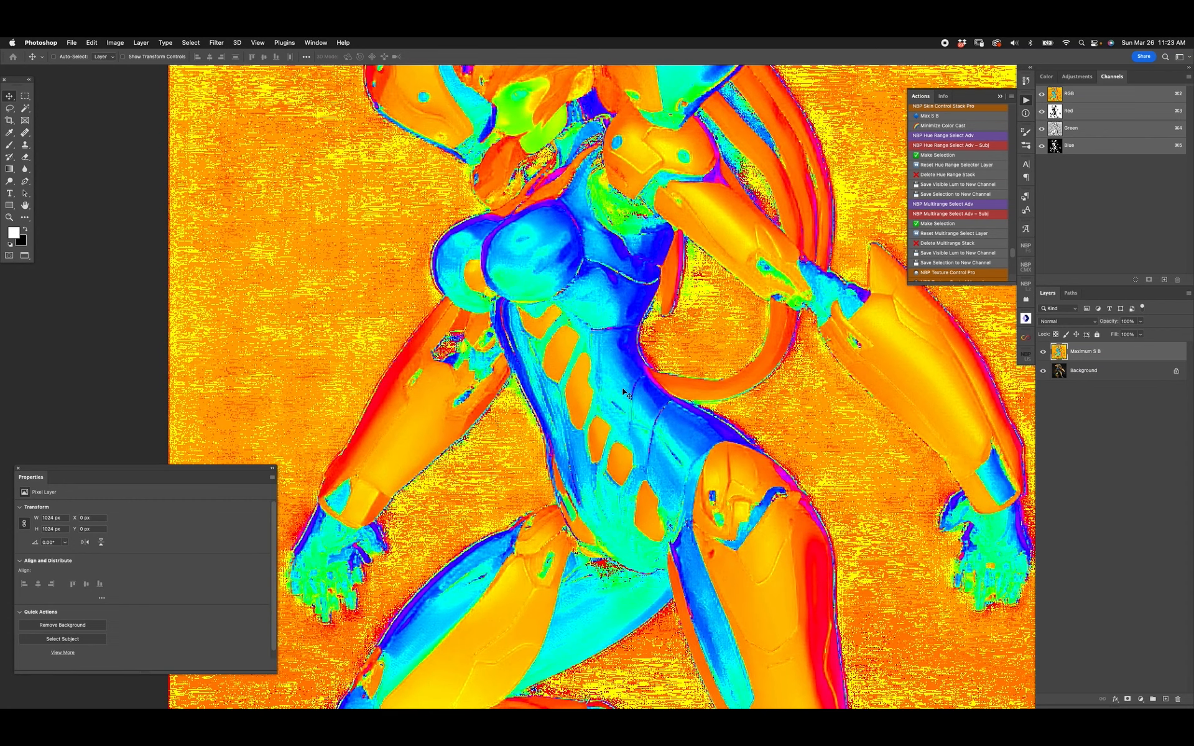
key(super+0)
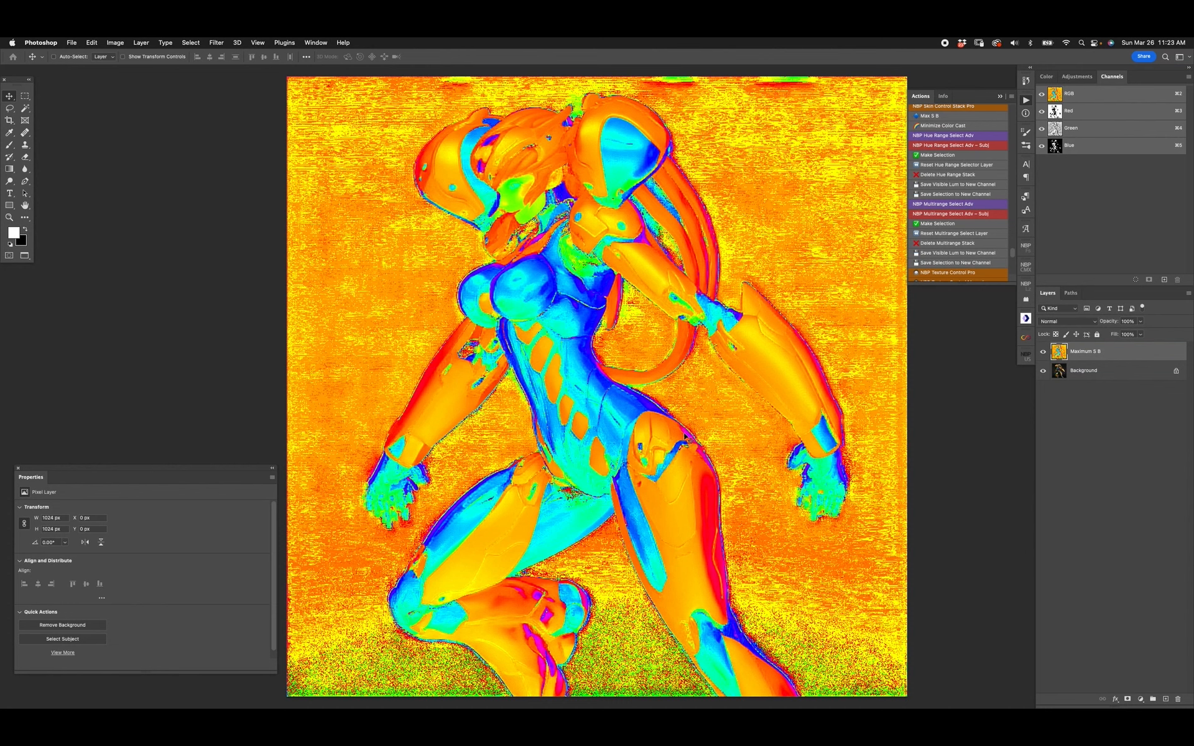
key(BackSpace)
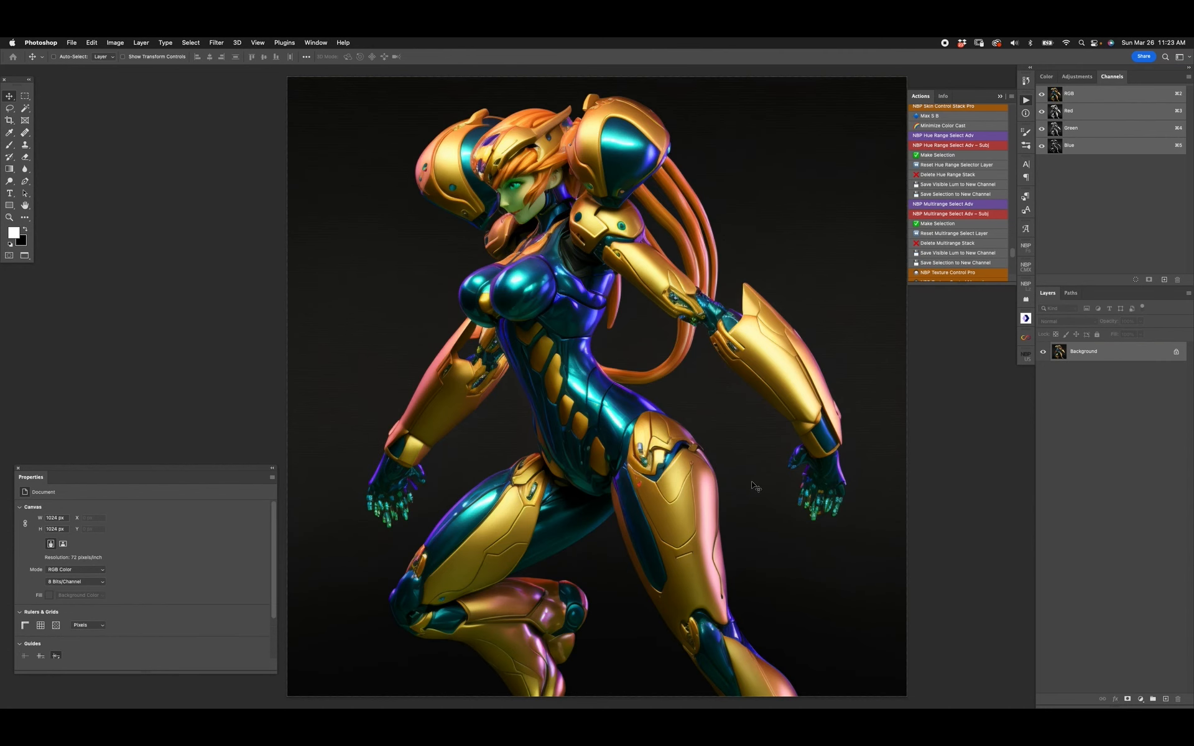